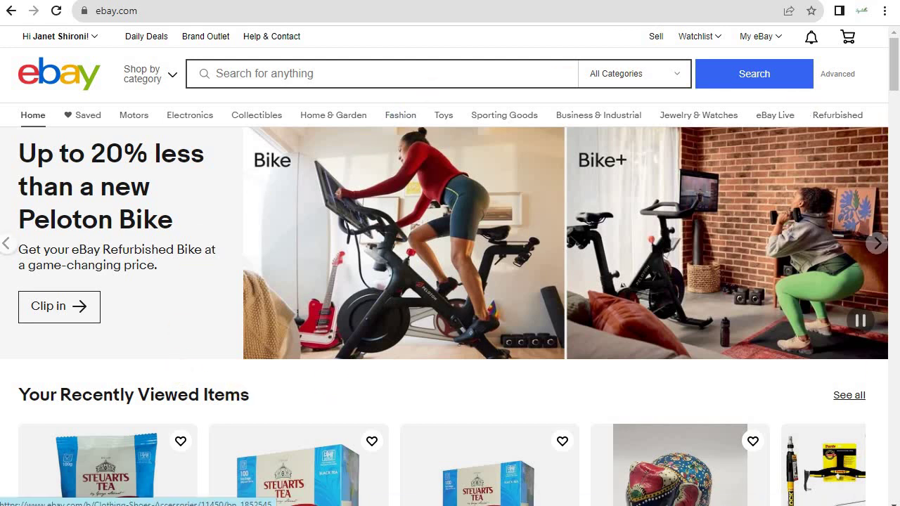
Go to Sell, then List an item to reach the Start your listing page
{"action": "left_click", "coordinate": [656, 39]}
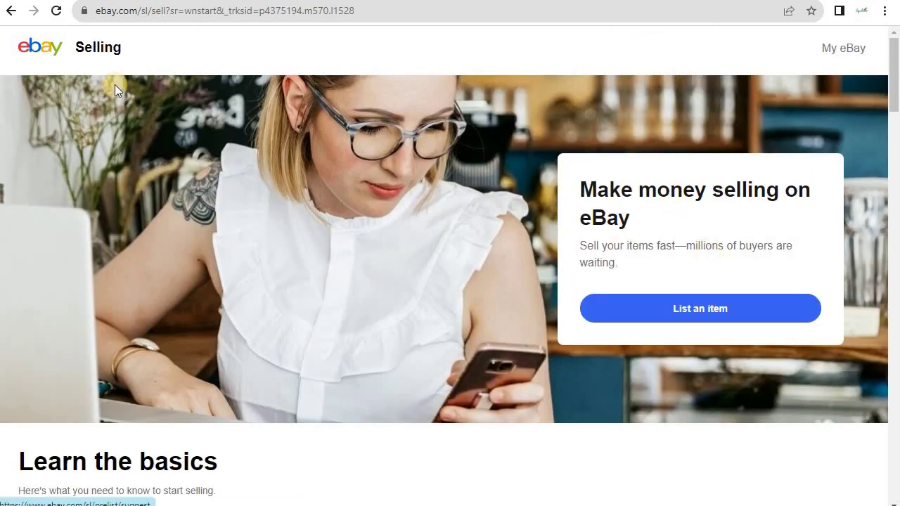
{"action": "left_click", "coordinate": [699, 316]}
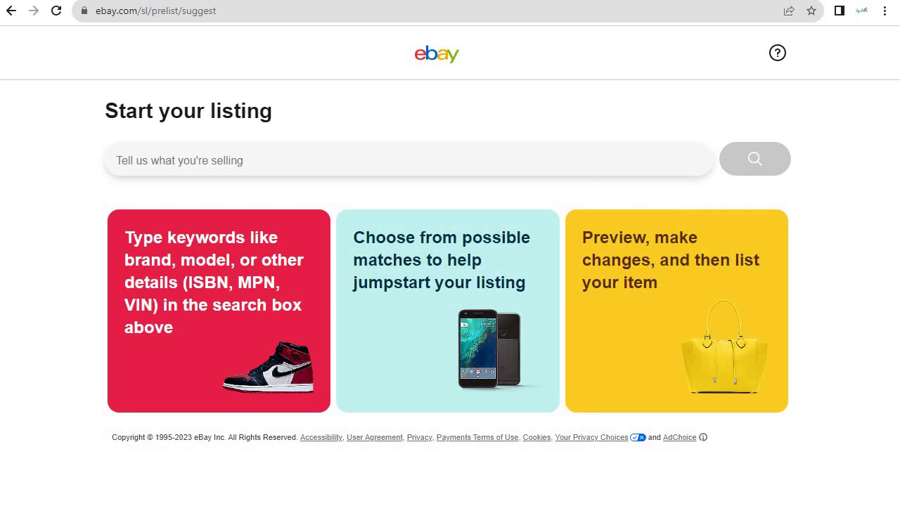
Check the tray photo in Explorer, then search eBay for 'Cane tray' listing suggestions
{"action": "key", "text": "alt+Tab"}
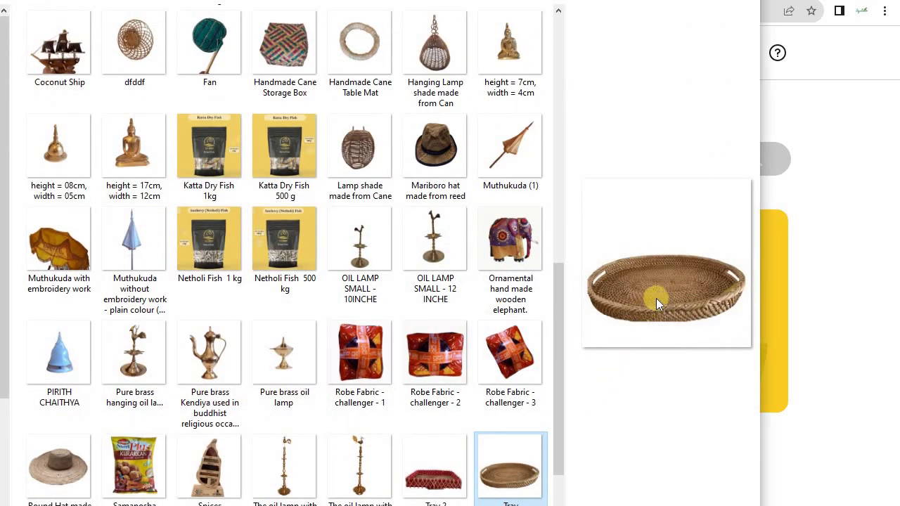
{"action": "left_click_drag", "start_coordinate": [561, 331], "coordinate": [362, 316]}
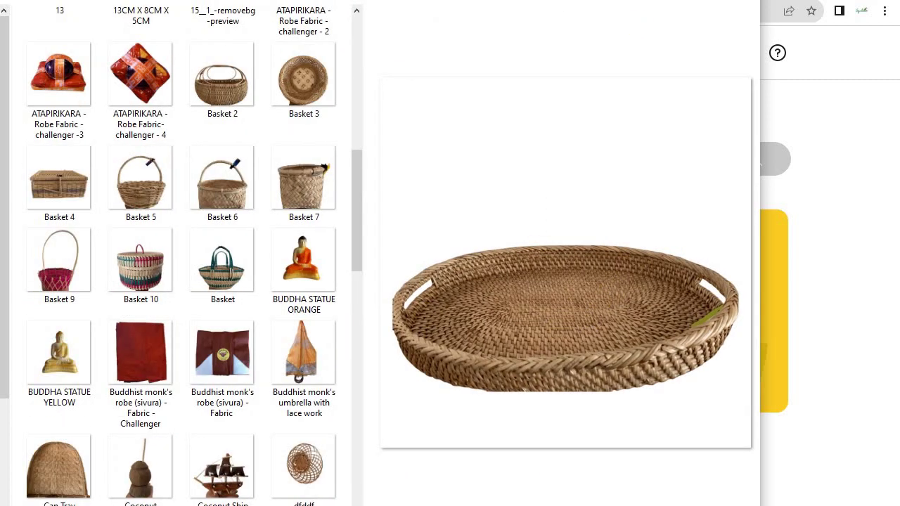
{"action": "key", "text": "alt+Tab"}
{"action": "type", "text": "Ca"}
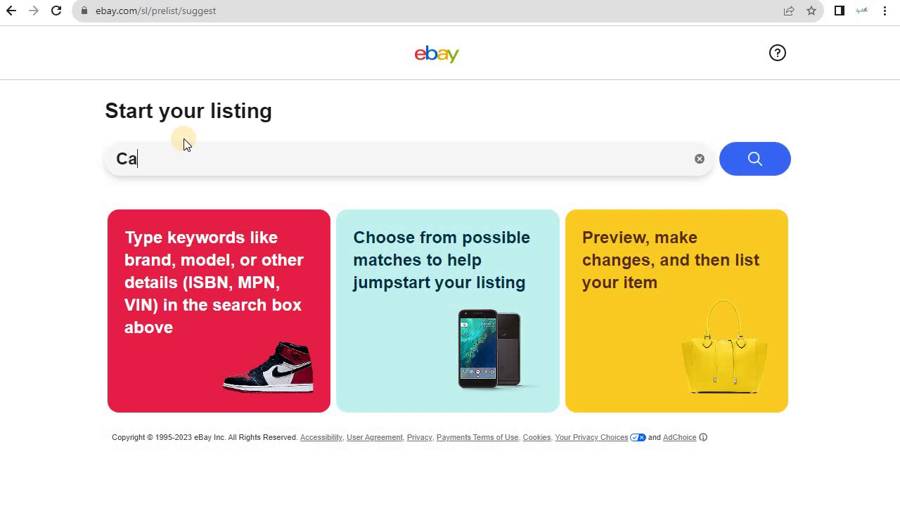
{"action": "type", "text": "ne tray"}
{"action": "left_click", "coordinate": [776, 162]}
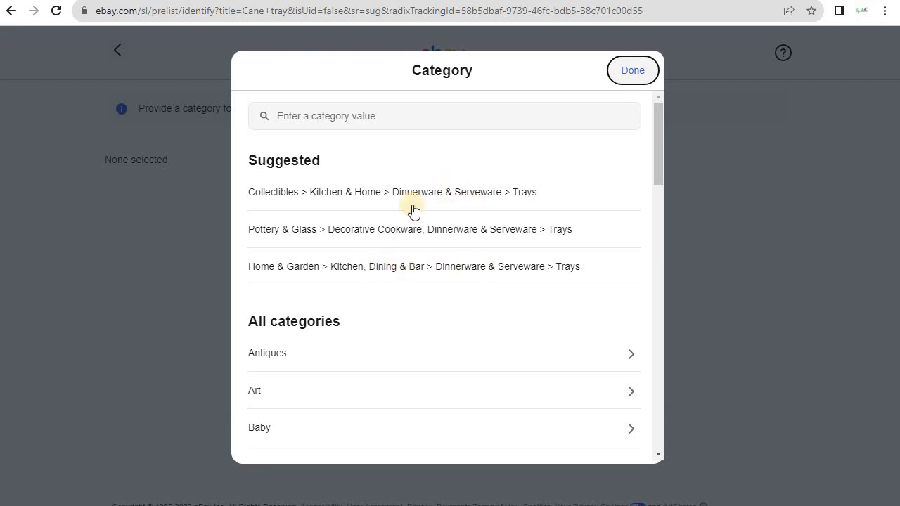
Pick the Home & Garden > Kitchen, Dining & Bar > Dinnerware & Serveware > Trays suggestion
{"action": "left_click", "coordinate": [420, 267]}
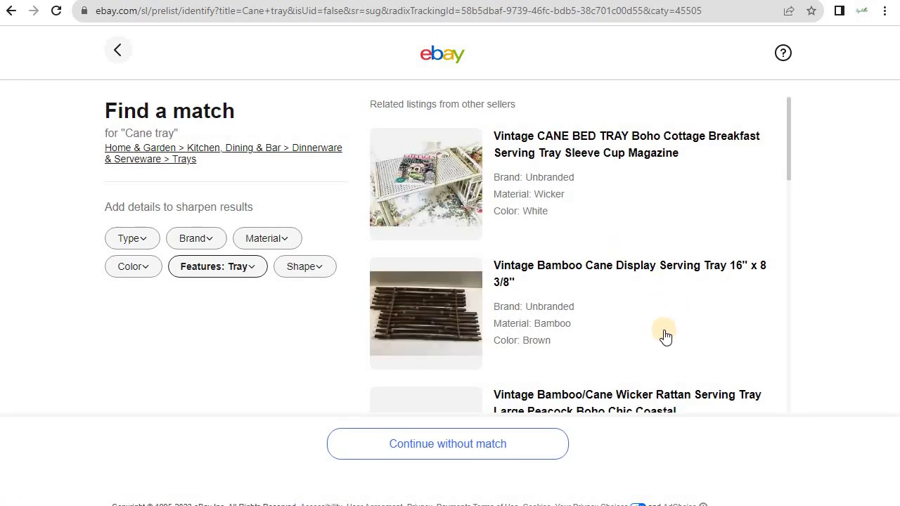
{"action": "scroll", "coordinate": [619, 331], "scroll_direction": "down", "scroll_amount": 2}
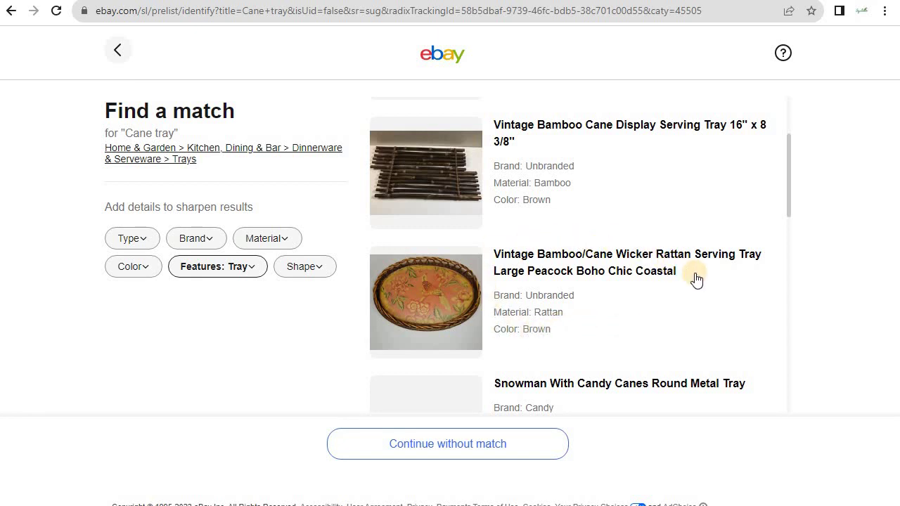
{"action": "scroll", "coordinate": [587, 273], "scroll_direction": "down", "scroll_amount": 3}
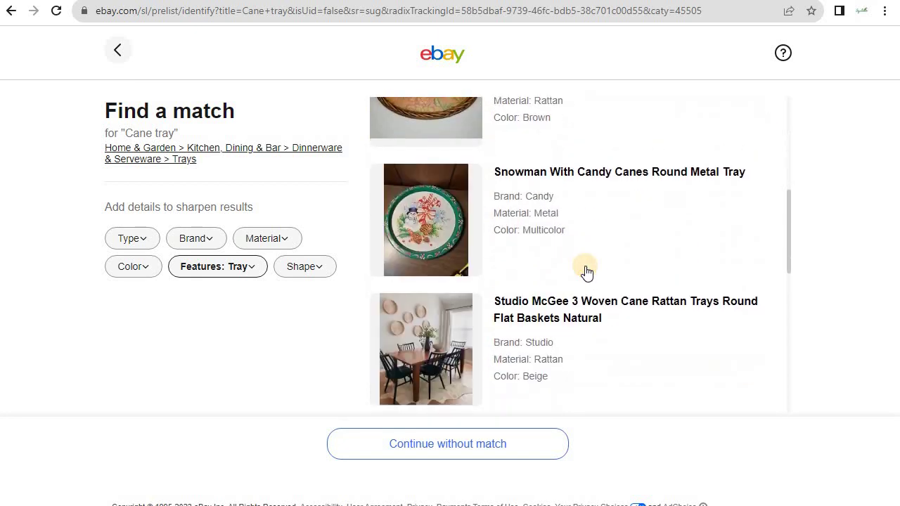
{"action": "scroll", "coordinate": [587, 272], "scroll_direction": "down", "scroll_amount": 7}
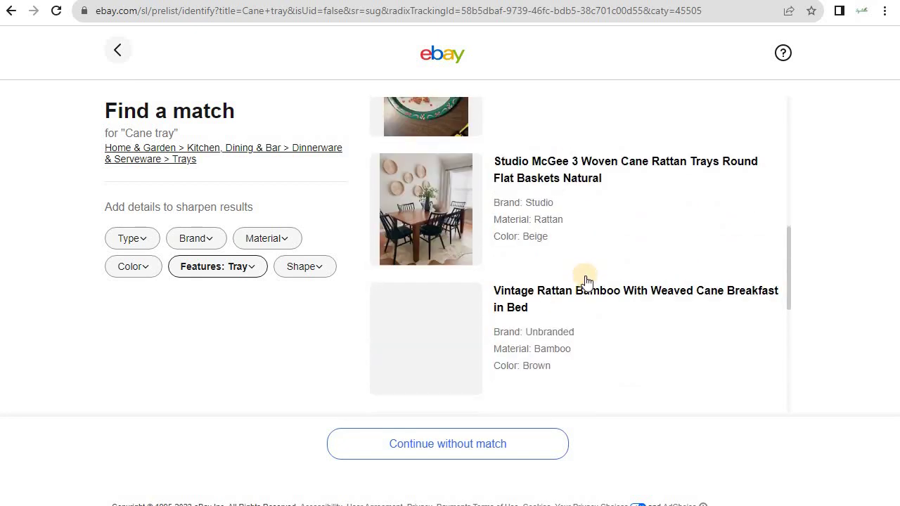
{"action": "left_click", "coordinate": [428, 445]}
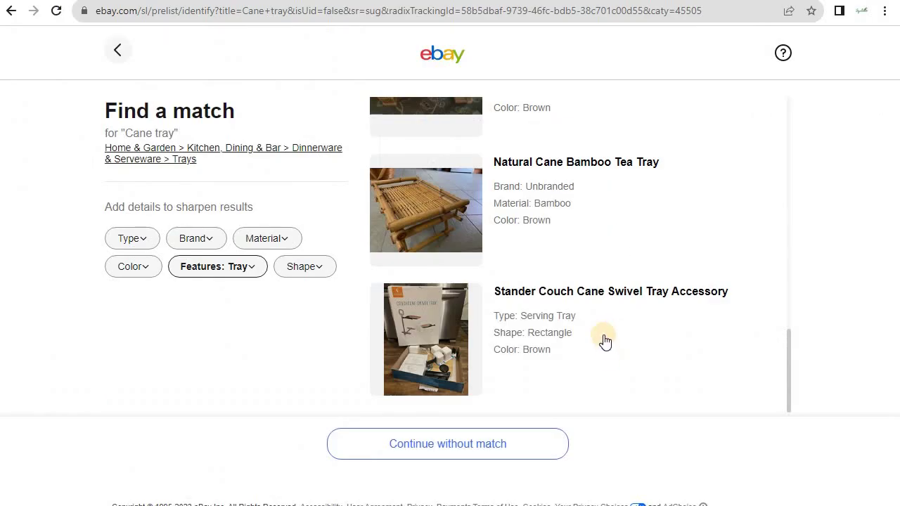
{"action": "scroll", "coordinate": [602, 345], "scroll_direction": "up", "scroll_amount": 6}
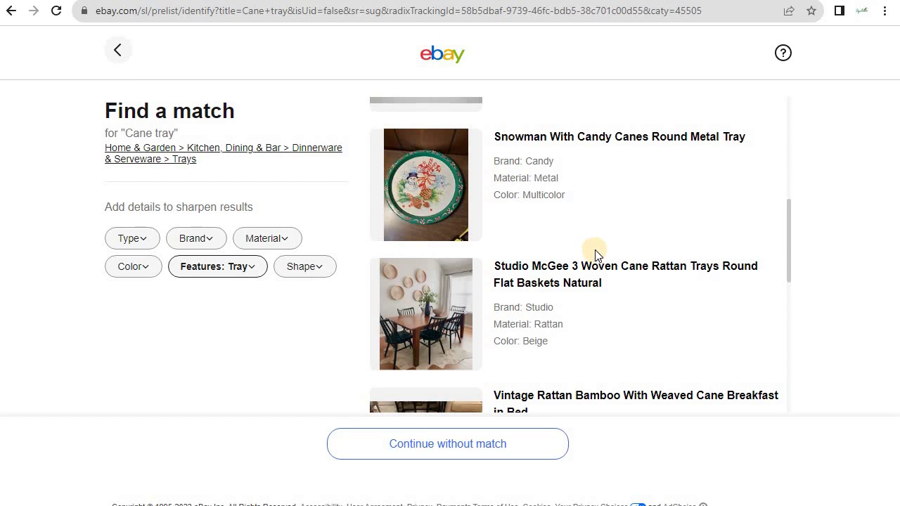
{"action": "scroll", "coordinate": [584, 289], "scroll_direction": "up", "scroll_amount": 2}
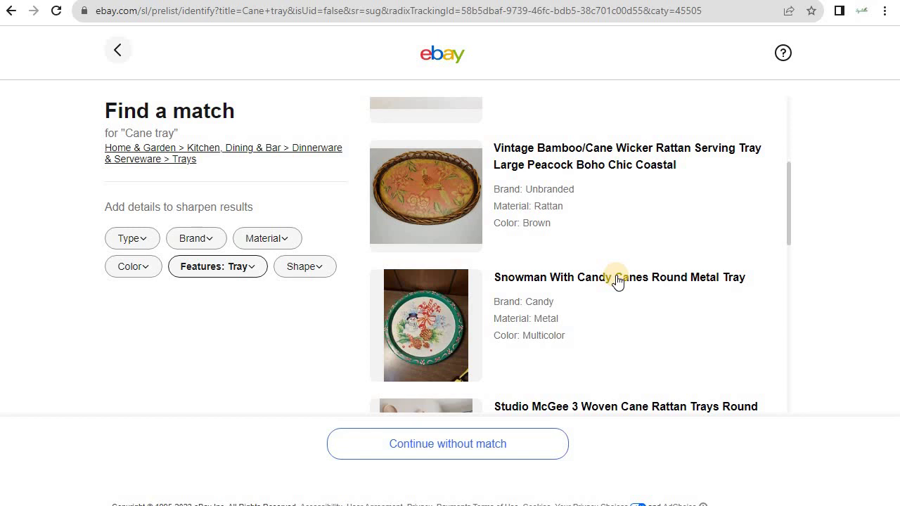
Match the Vintage Bamboo/Cane Wicker Rattan tray listing, set condition New, and continue to the listing form
{"action": "left_click", "coordinate": [566, 162]}
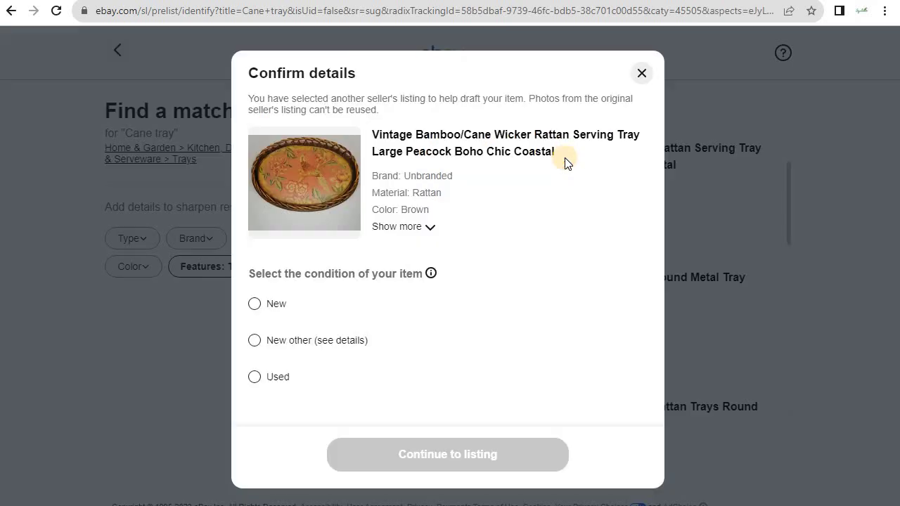
{"action": "left_click", "coordinate": [254, 305]}
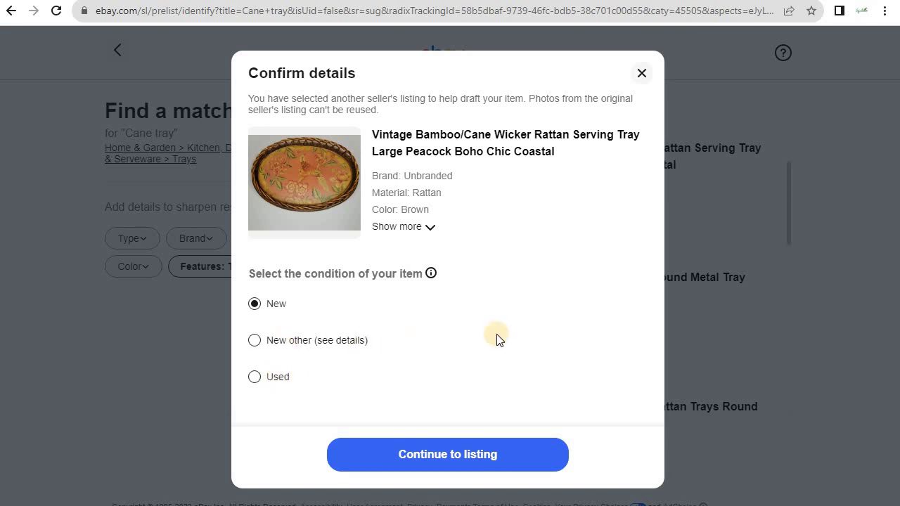
{"action": "left_click", "coordinate": [430, 226]}
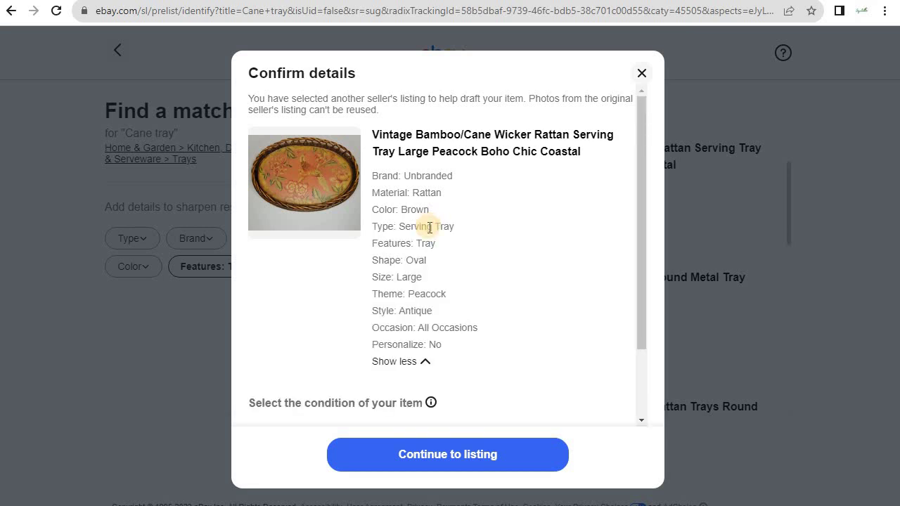
{"action": "scroll", "coordinate": [638, 198], "scroll_direction": "down", "scroll_amount": 2}
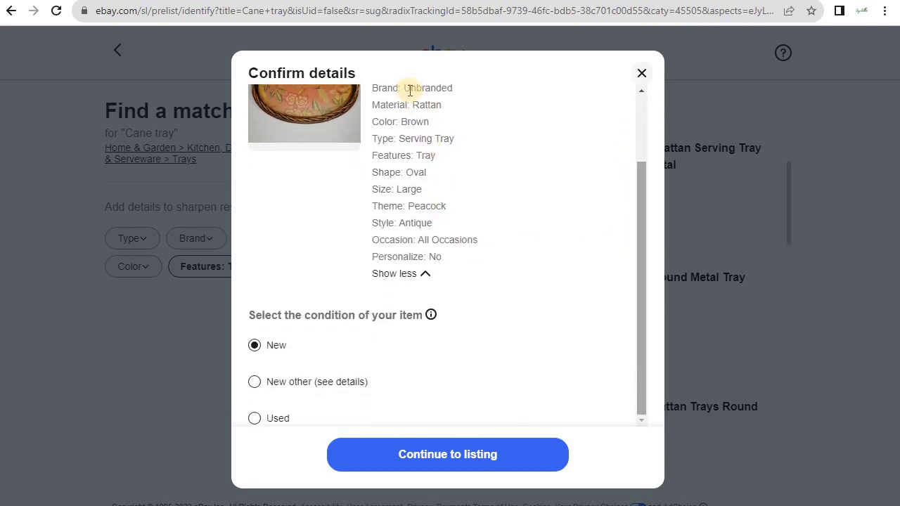
{"action": "scroll", "coordinate": [416, 195], "scroll_direction": "up", "scroll_amount": 2}
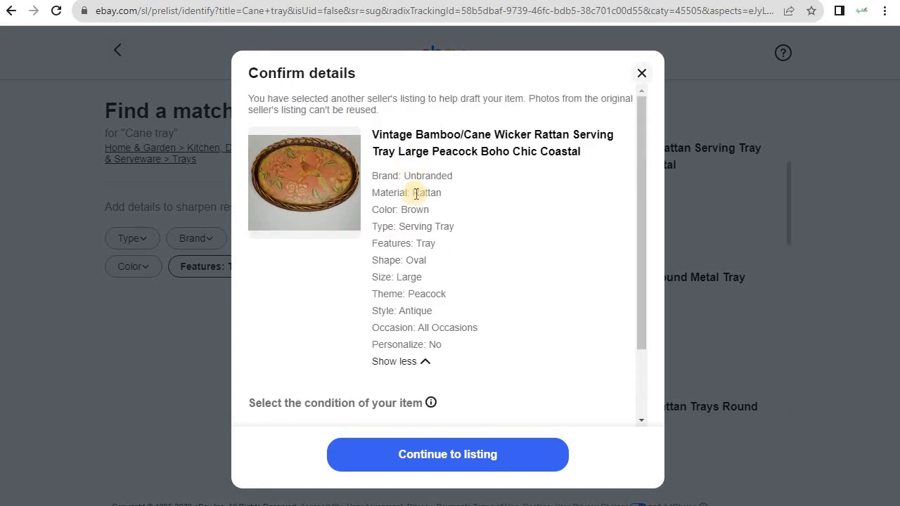
{"action": "scroll", "coordinate": [419, 192], "scroll_direction": "down", "scroll_amount": 2}
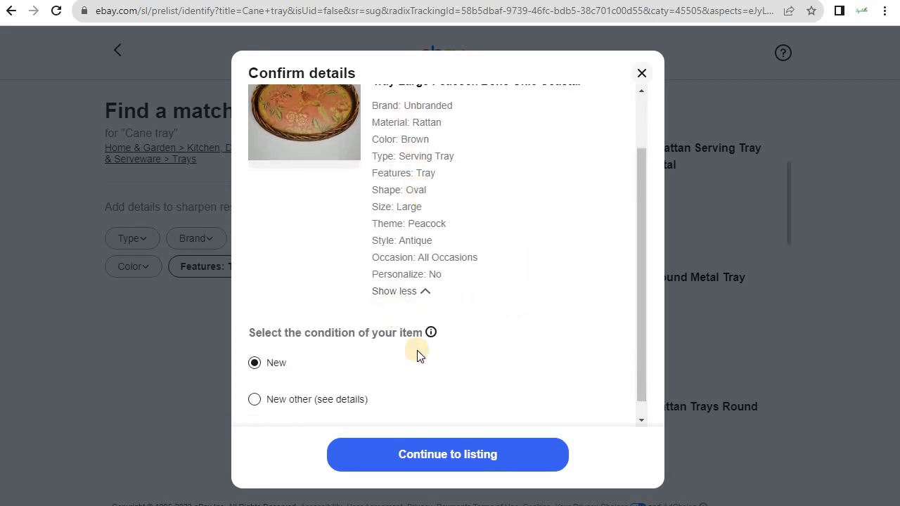
{"action": "left_click", "coordinate": [428, 459]}
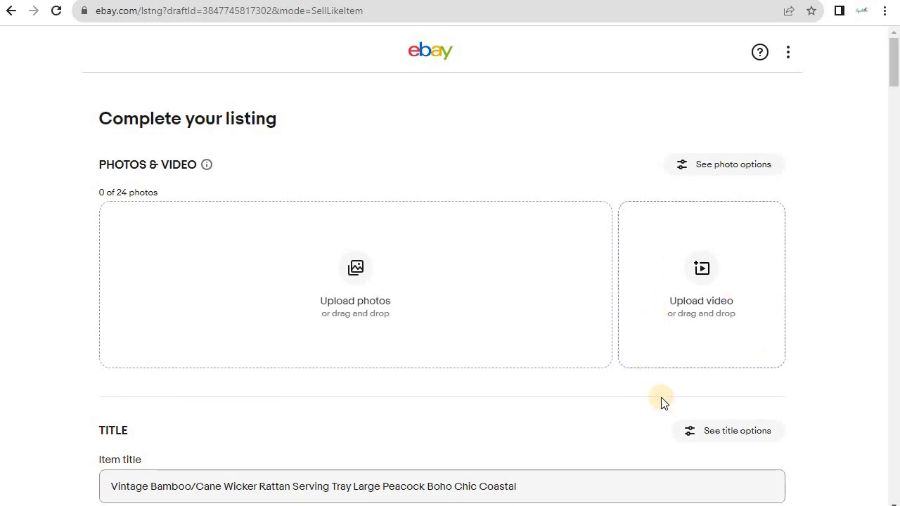
Open the Upload photos file picker in the Photos & Video section
{"action": "scroll", "coordinate": [383, 282], "scroll_direction": "down", "scroll_amount": 2}
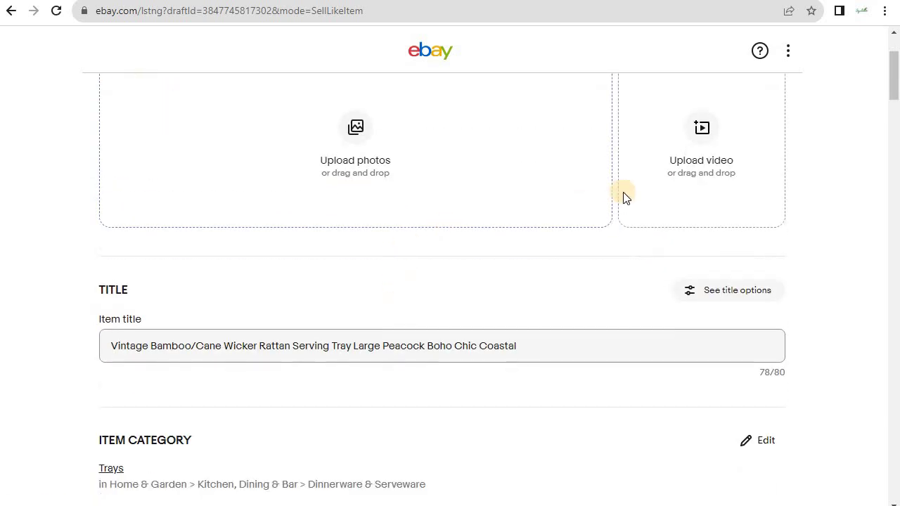
{"action": "left_click", "coordinate": [365, 175]}
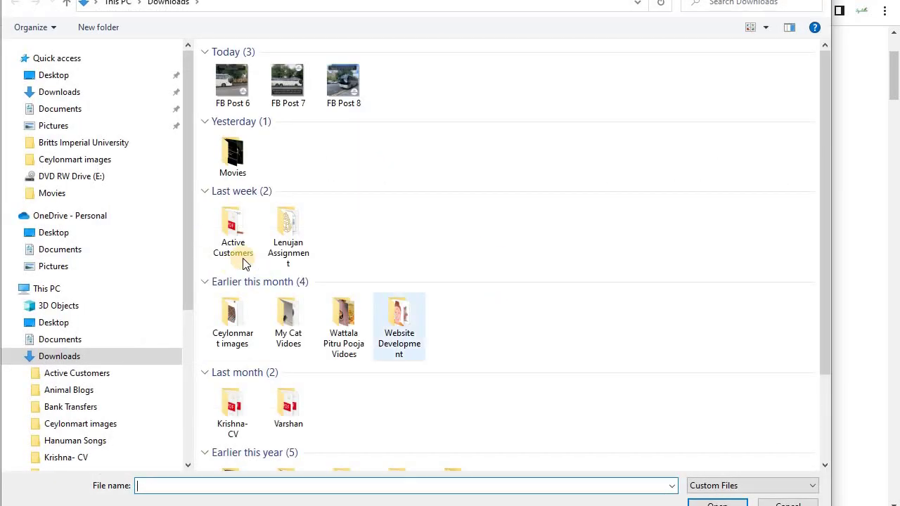
Open the Ceylonmart images folder and preview the dfddf image
{"action": "double_click", "coordinate": [251, 327]}
{"action": "scroll", "coordinate": [774, 355], "scroll_direction": "down", "scroll_amount": 10}
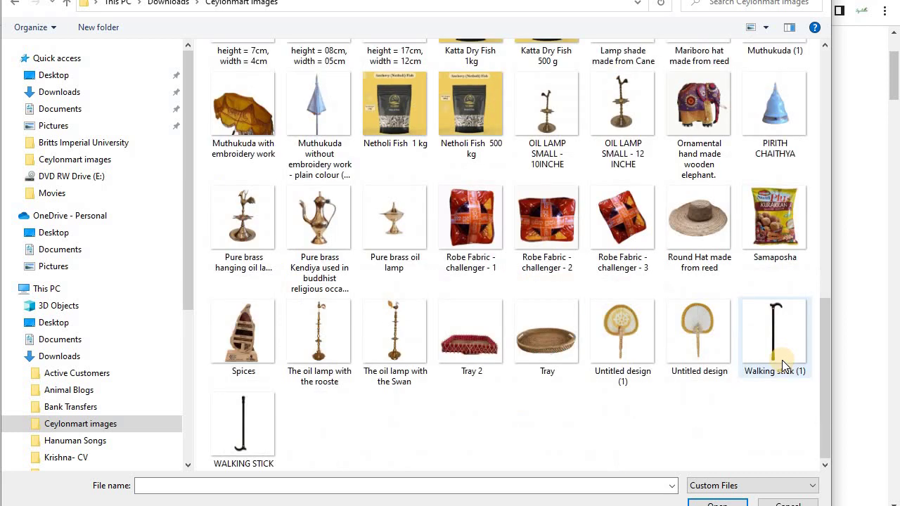
{"action": "left_click_drag", "start_coordinate": [820, 342], "coordinate": [835, 194]}
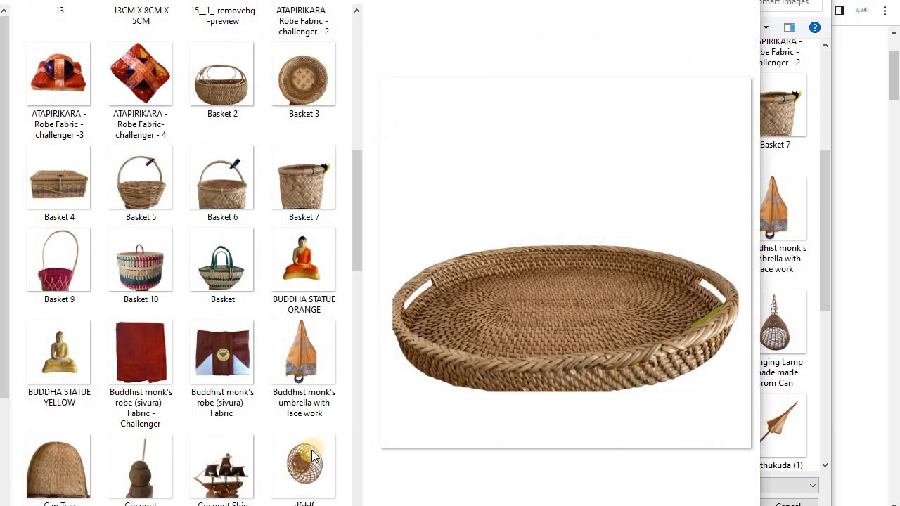
{"action": "double_click", "coordinate": [312, 453]}
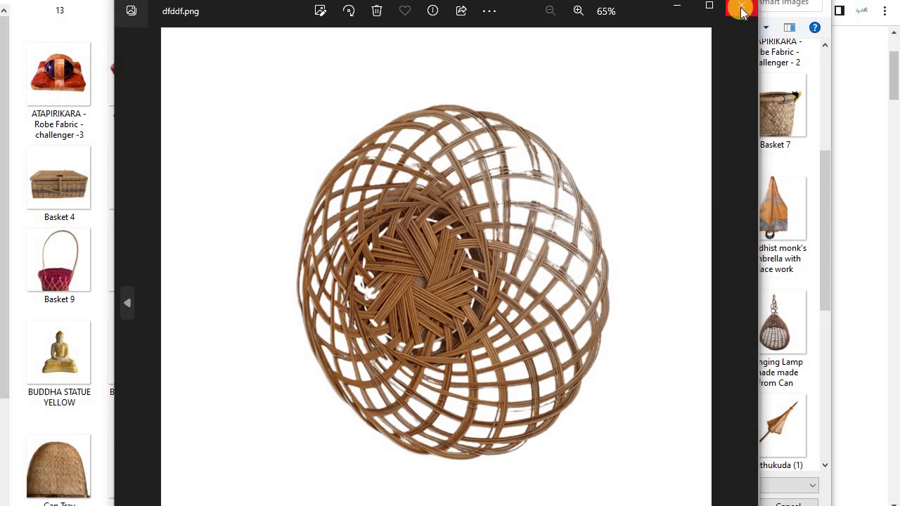
{"action": "left_click", "coordinate": [742, 10]}
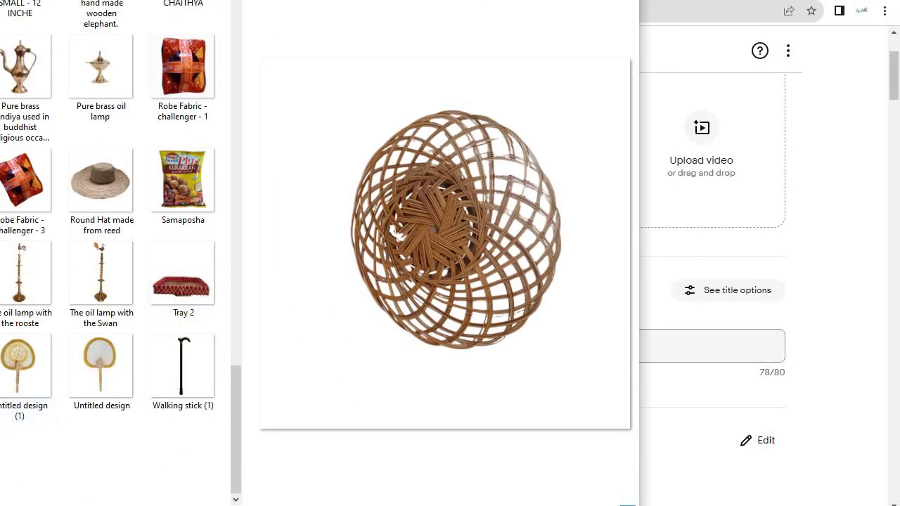
Drag the Tray image onto eBay's upload area as the main photo
{"action": "left_click_drag", "start_coordinate": [669, 257], "coordinate": [646, 0]}
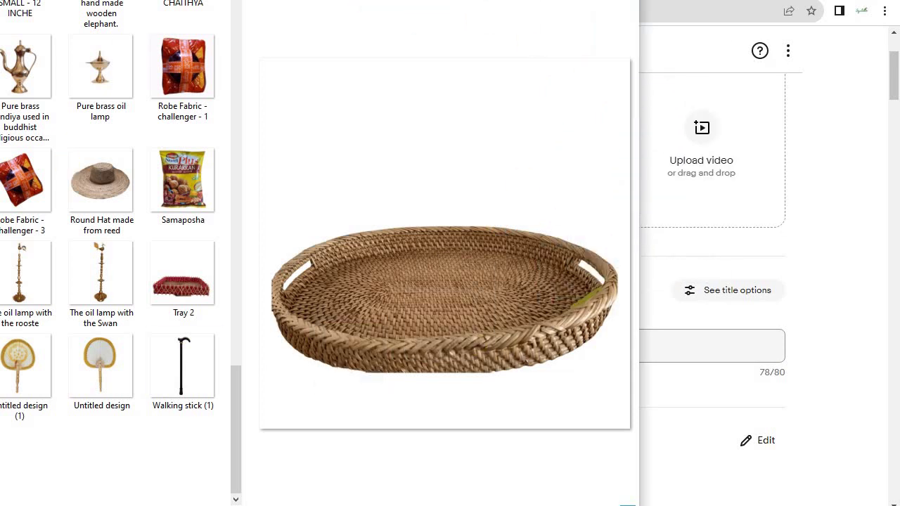
{"action": "left_click", "coordinate": [635, 272]}
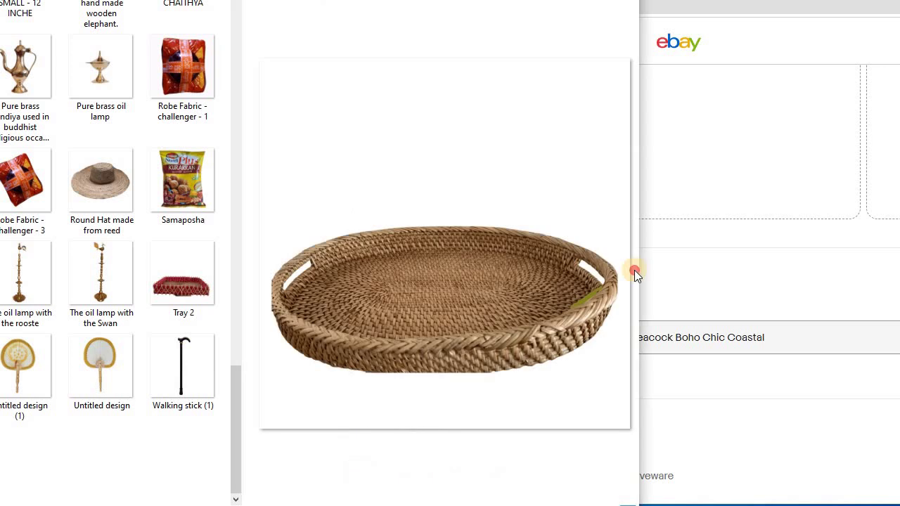
{"action": "left_click_drag", "start_coordinate": [635, 271], "coordinate": [744, 216]}
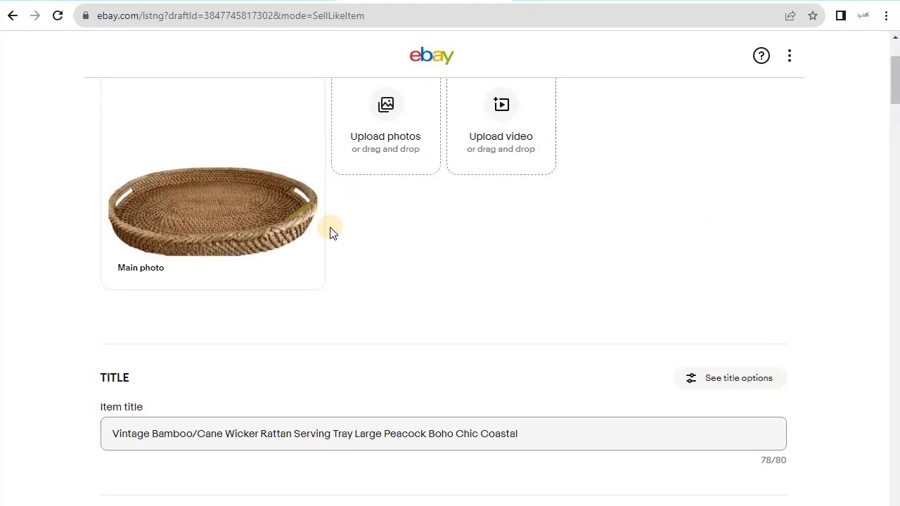
Put the cursor in the Item title field, then switch to the Word description document
{"action": "scroll", "coordinate": [330, 232], "scroll_direction": "up", "scroll_amount": 2}
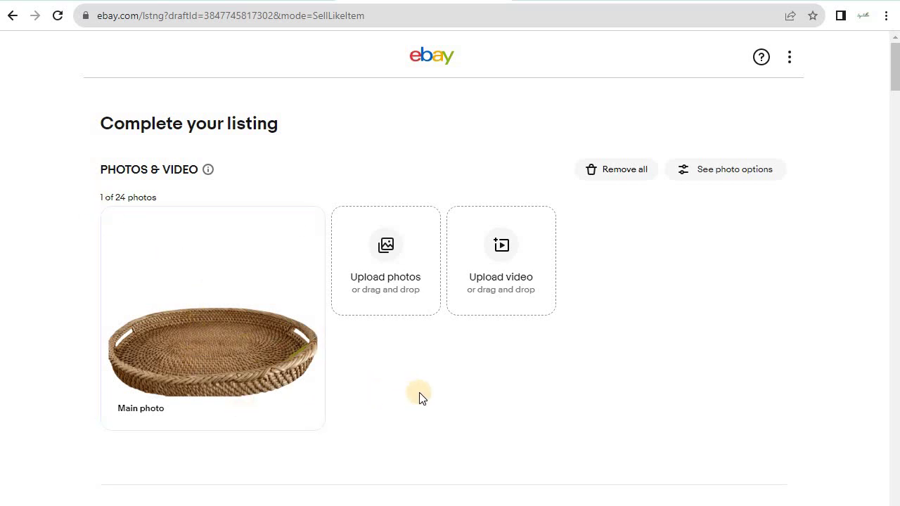
{"action": "scroll", "coordinate": [455, 352], "scroll_direction": "down", "scroll_amount": 3}
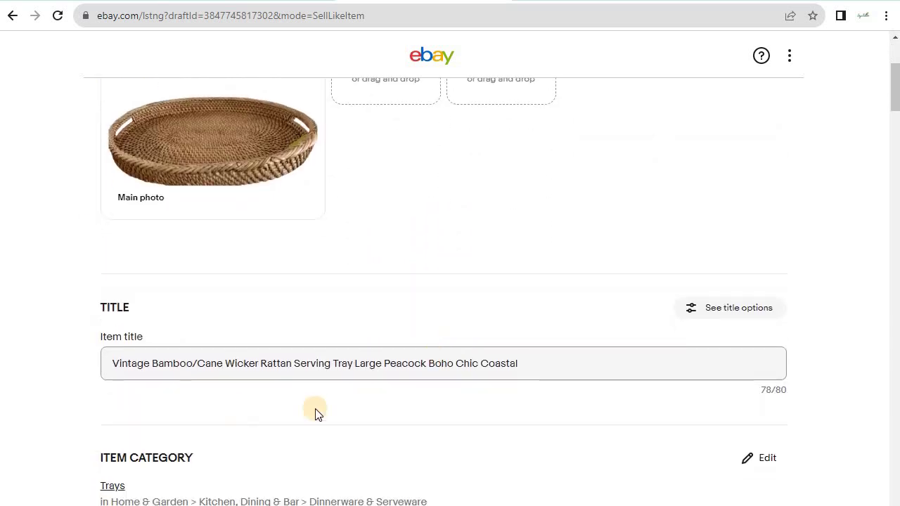
{"action": "left_click", "coordinate": [535, 359]}
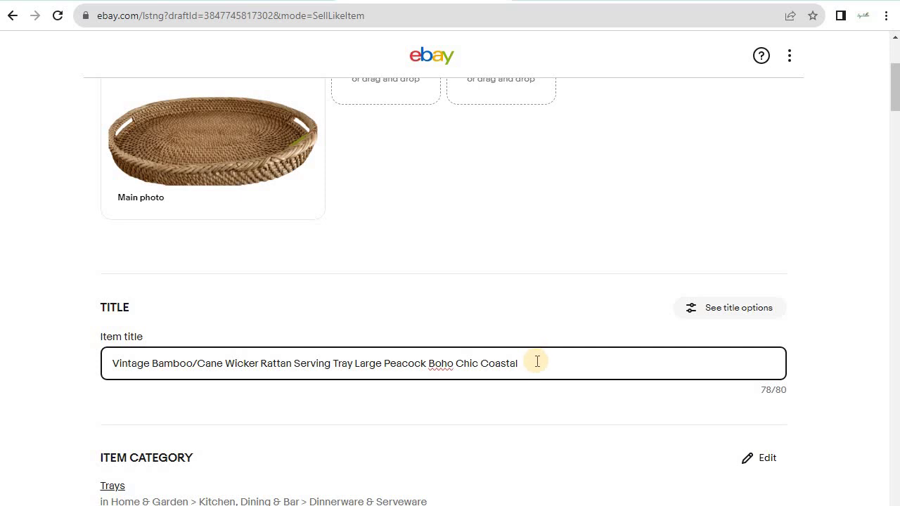
{"action": "scroll", "coordinate": [537, 362], "scroll_direction": "down", "scroll_amount": 1}
{"action": "key", "text": "alt+Tab"}
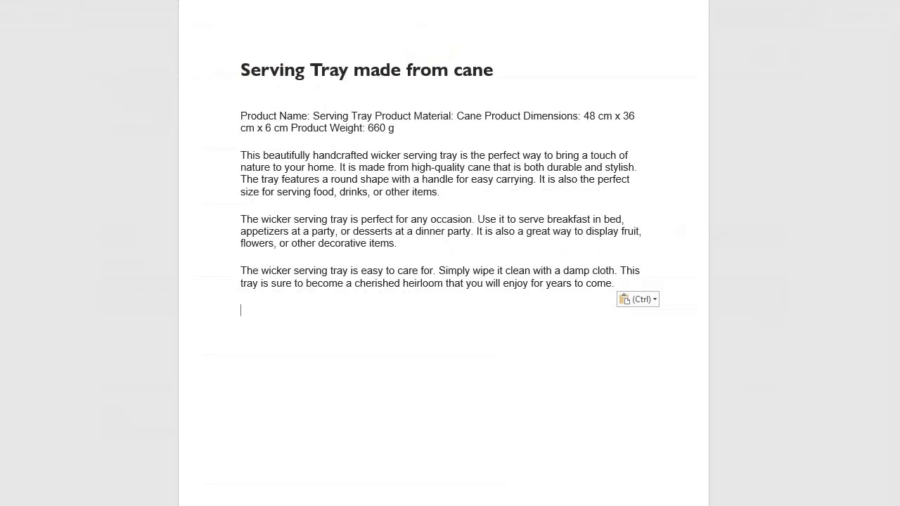
Select the 'Serving Tray made from cane' heading in Word, then select eBay's existing title text
{"action": "left_click", "coordinate": [239, 83]}
{"action": "left_click_drag", "start_coordinate": [241, 70], "coordinate": [535, 70]}
{"action": "key", "text": "ctrl+c"}
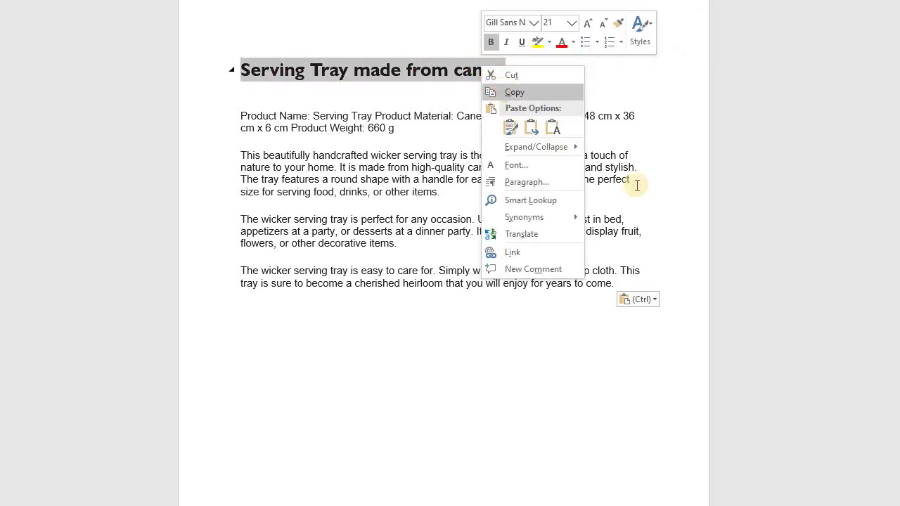
{"action": "key", "text": "alt+Tab"}
{"action": "left_click", "coordinate": [521, 297]}
{"action": "left_click_drag", "start_coordinate": [521, 298], "coordinate": [119, 324]}
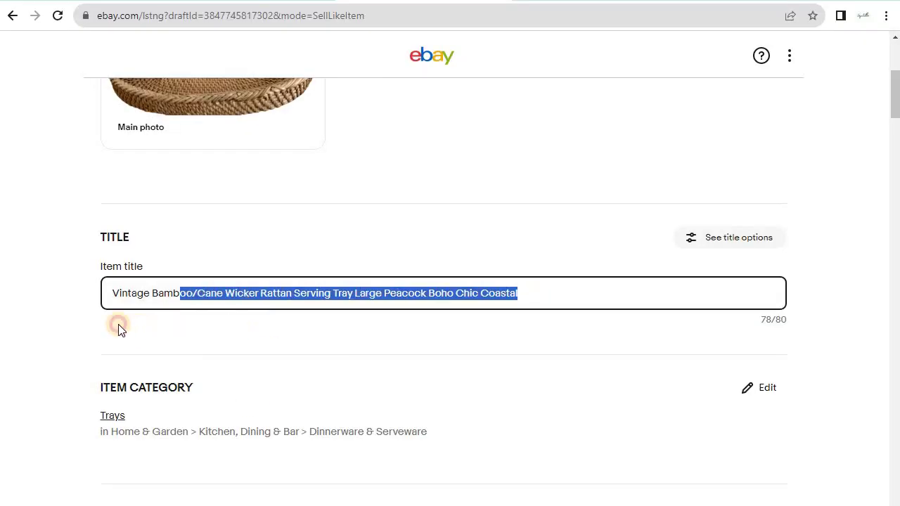
Paste 'Serving Tray made from cane' as the title and scroll down to Item Specifics
{"action": "key", "text": "ctrl+v"}
{"action": "left_click", "coordinate": [311, 335]}
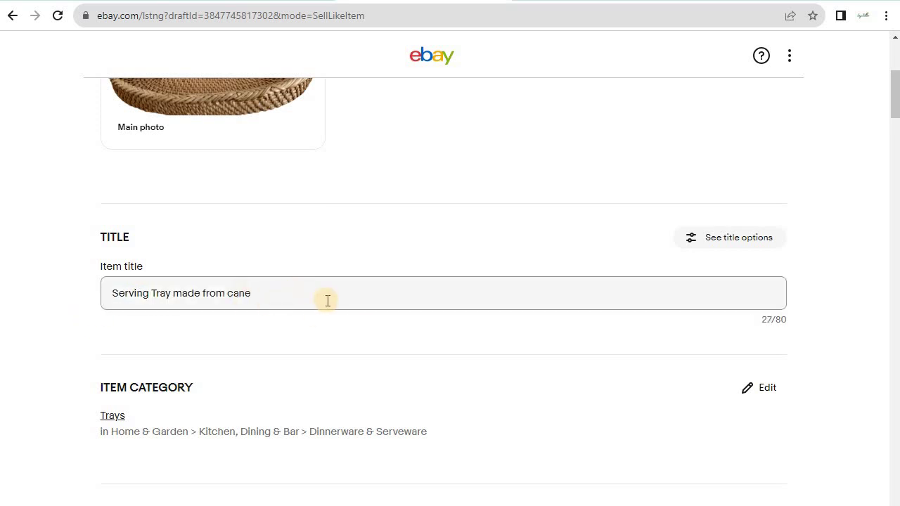
{"action": "scroll", "coordinate": [281, 296], "scroll_direction": "down", "scroll_amount": 1}
{"action": "scroll", "coordinate": [287, 237], "scroll_direction": "down", "scroll_amount": 2}
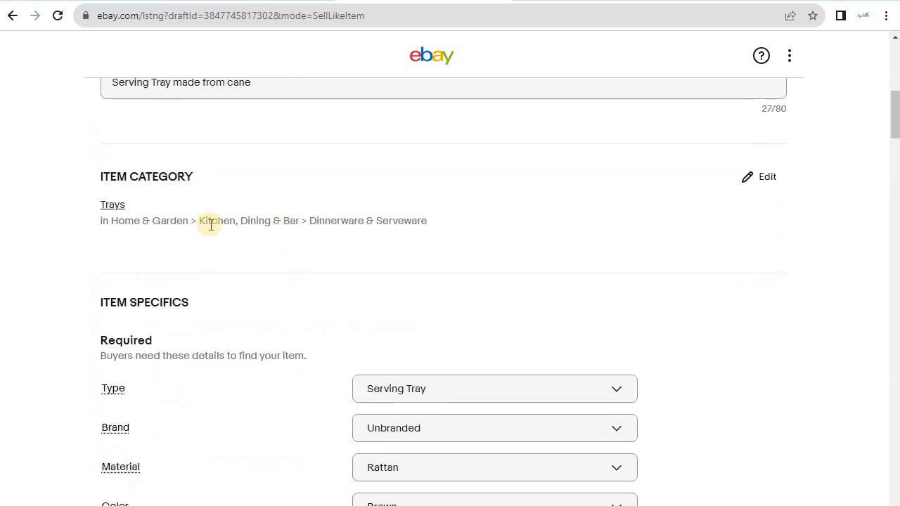
{"action": "scroll", "coordinate": [407, 313], "scroll_direction": "down", "scroll_amount": 2}
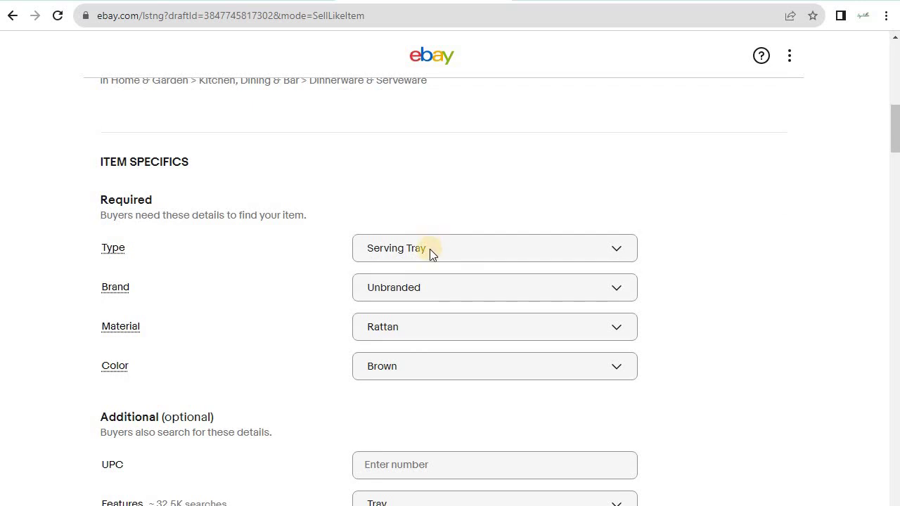
{"action": "scroll", "coordinate": [429, 249], "scroll_direction": "down", "scroll_amount": 1}
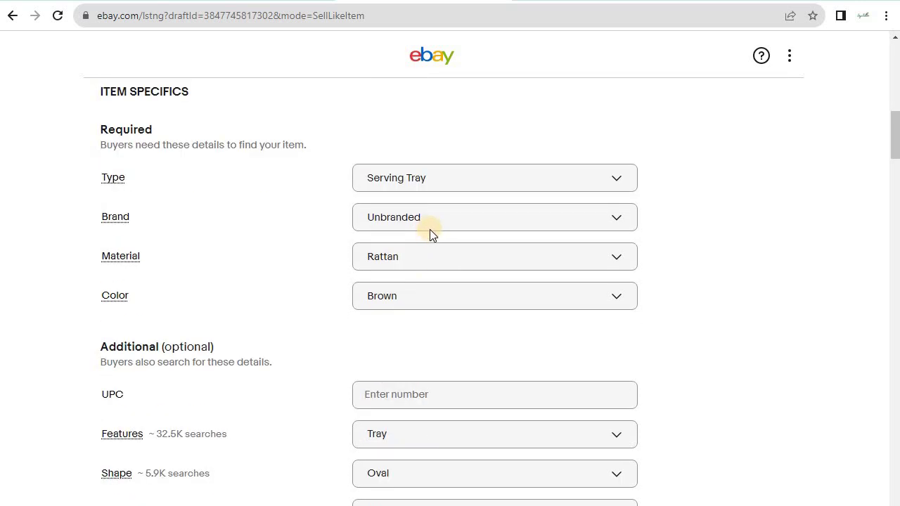
{"action": "scroll", "coordinate": [366, 225], "scroll_direction": "down", "scroll_amount": 2}
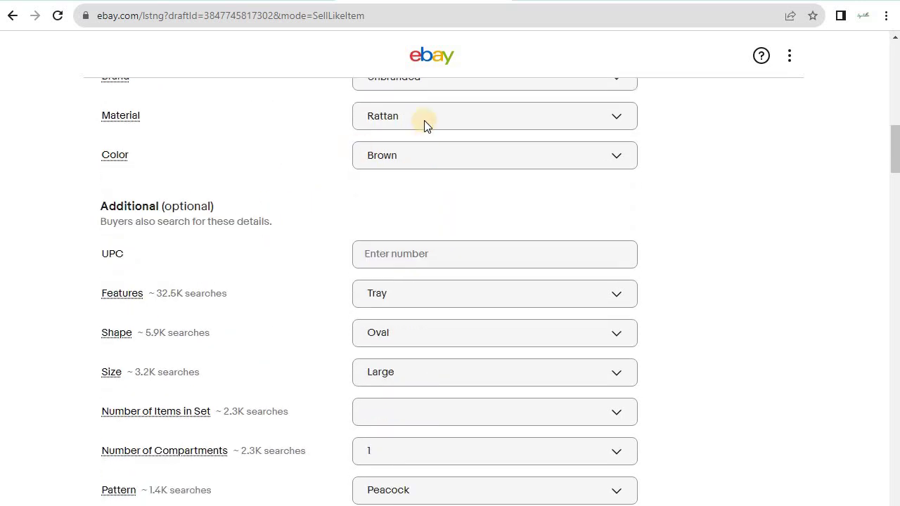
In the Material dropdown, tick Bamboo and untick Rattan
{"action": "left_click", "coordinate": [425, 120]}
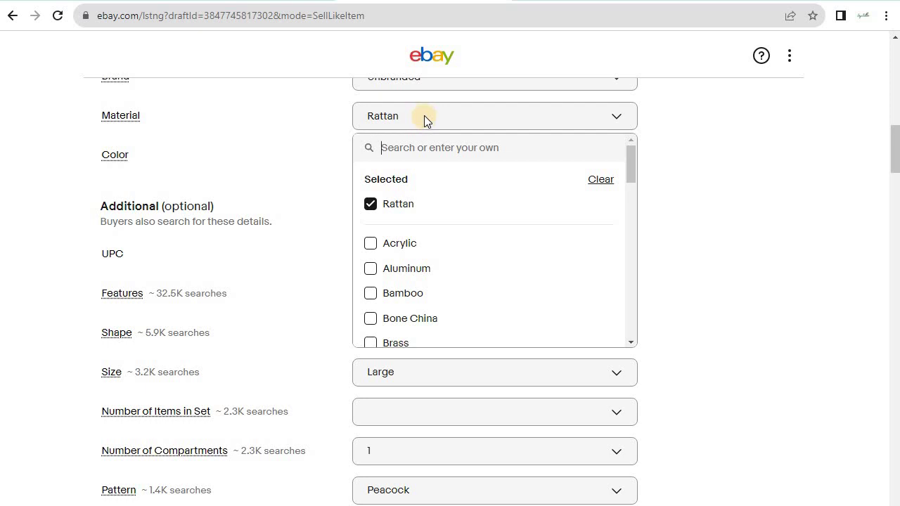
{"action": "scroll", "coordinate": [420, 201], "scroll_direction": "down", "scroll_amount": 2}
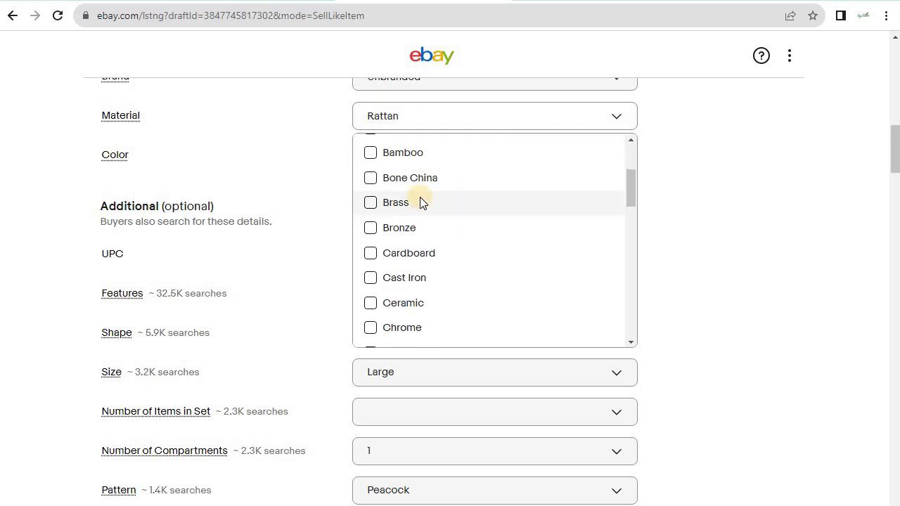
{"action": "scroll", "coordinate": [394, 225], "scroll_direction": "up", "scroll_amount": 1}
{"action": "left_click", "coordinate": [371, 227]}
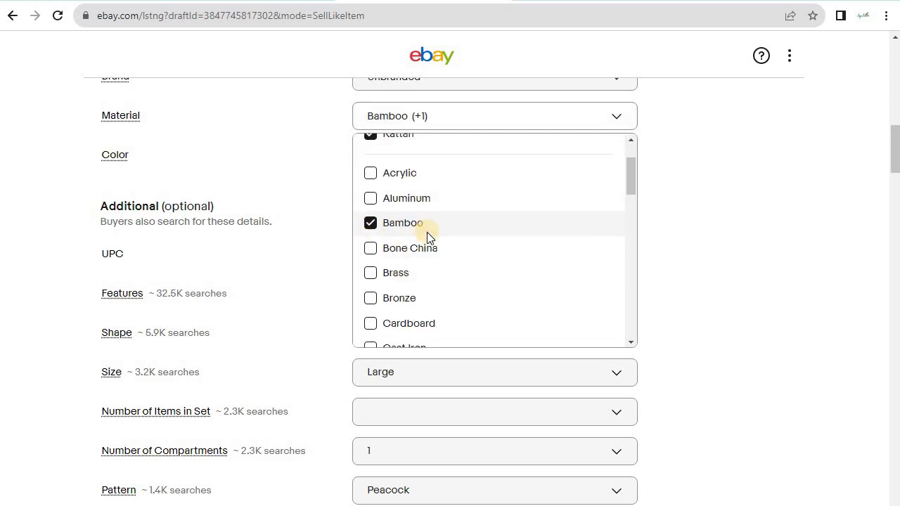
{"action": "scroll", "coordinate": [394, 232], "scroll_direction": "up", "scroll_amount": 1}
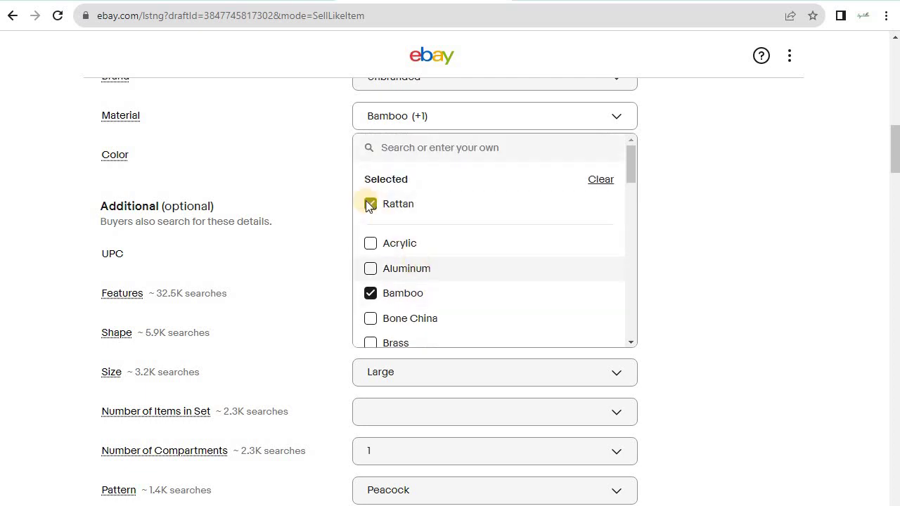
{"action": "left_click", "coordinate": [371, 203]}
{"action": "scroll", "coordinate": [488, 260], "scroll_direction": "down", "scroll_amount": 5}
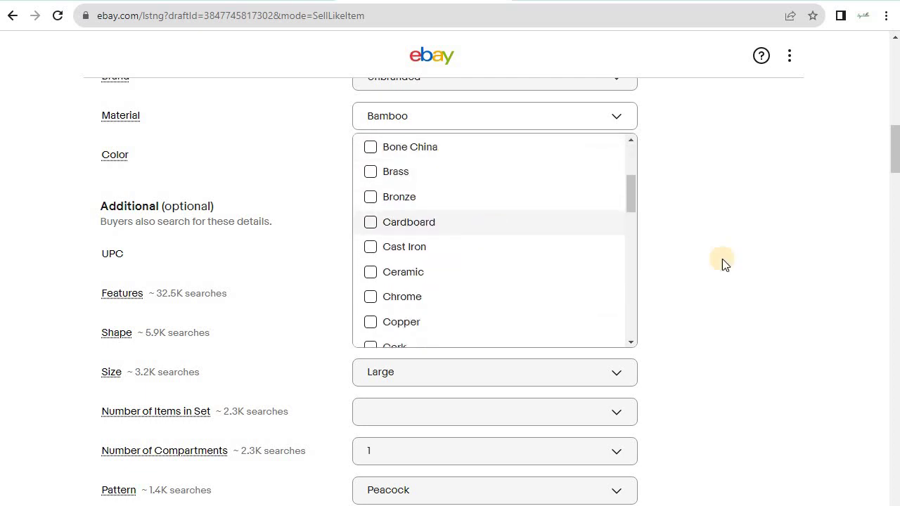
{"action": "left_click", "coordinate": [734, 235]}
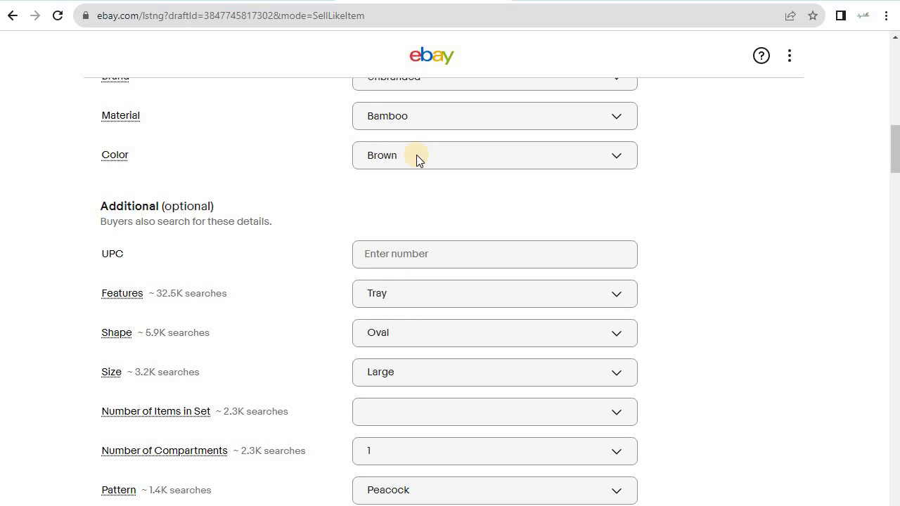
Change the Pattern item specific from Peacock to Striped, leaving Theme as Peacock
{"action": "scroll", "coordinate": [422, 267], "scroll_direction": "down", "scroll_amount": 2}
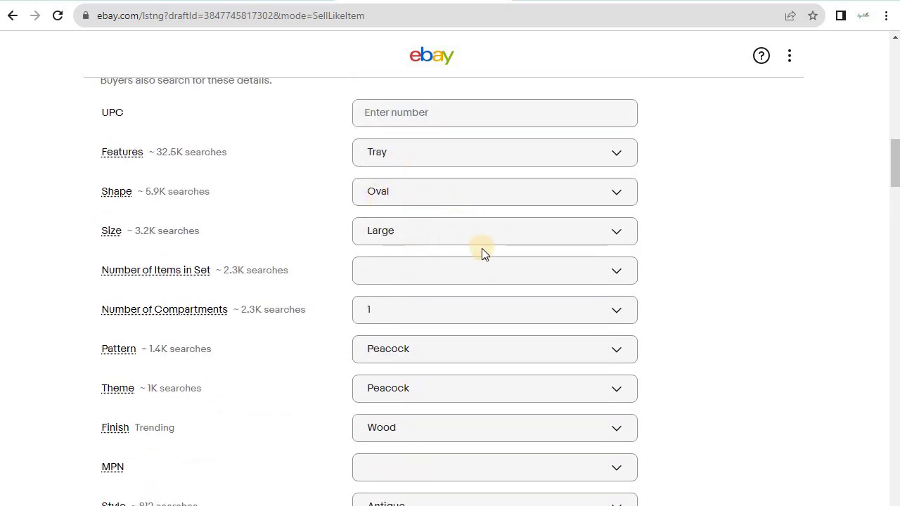
{"action": "scroll", "coordinate": [481, 249], "scroll_direction": "down", "scroll_amount": 1}
{"action": "scroll", "coordinate": [472, 239], "scroll_direction": "down", "scroll_amount": 4}
{"action": "scroll", "coordinate": [469, 237], "scroll_direction": "up", "scroll_amount": 2}
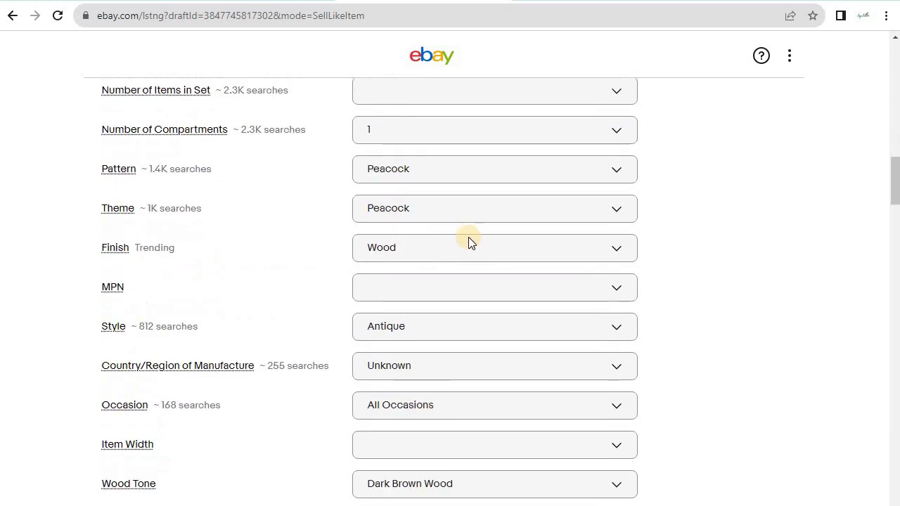
{"action": "left_click", "coordinate": [407, 207]}
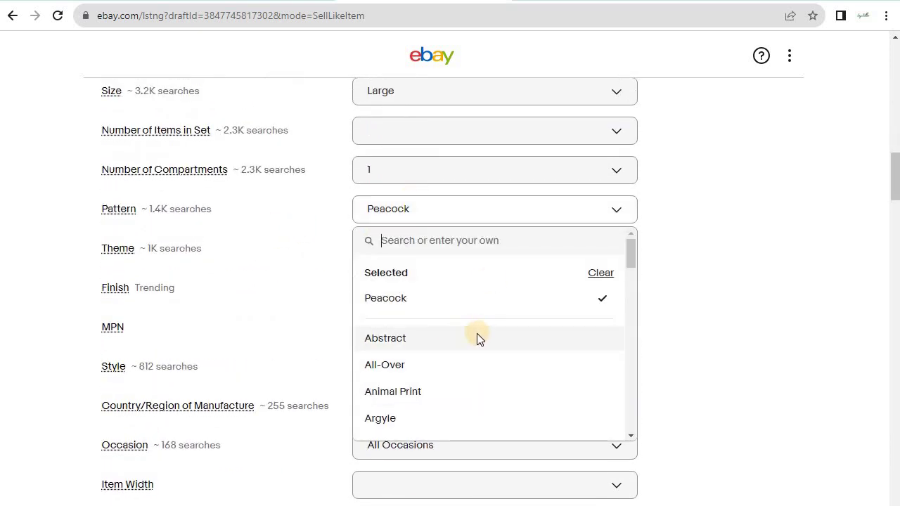
{"action": "scroll", "coordinate": [477, 333], "scroll_direction": "down", "scroll_amount": 2}
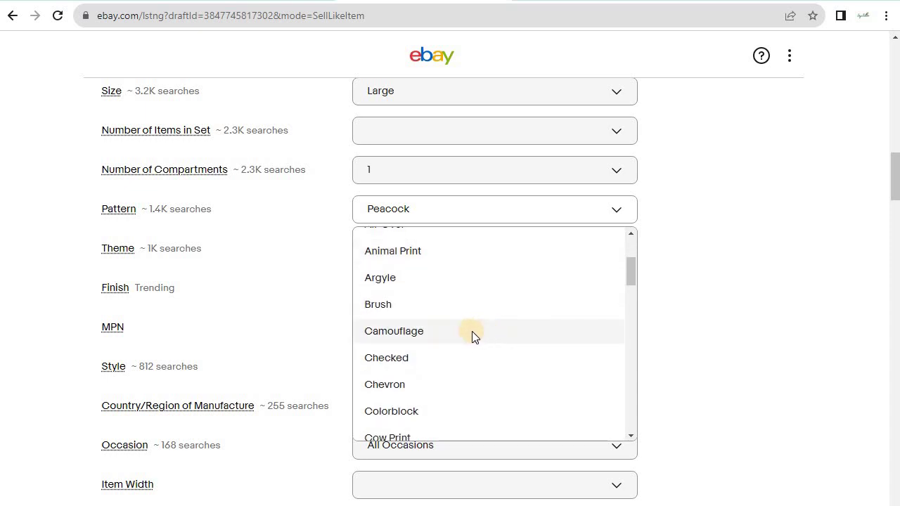
{"action": "scroll", "coordinate": [502, 333], "scroll_direction": "down", "scroll_amount": 3}
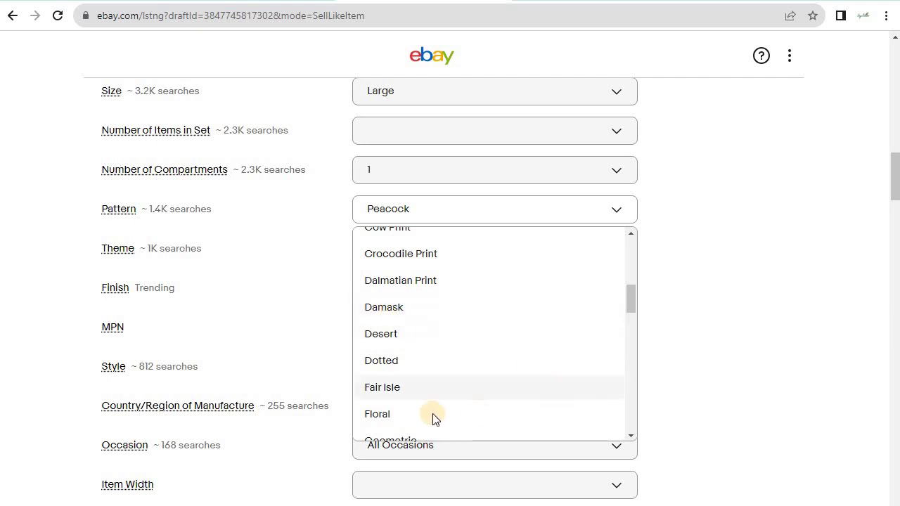
{"action": "scroll", "coordinate": [429, 408], "scroll_direction": "down", "scroll_amount": 3}
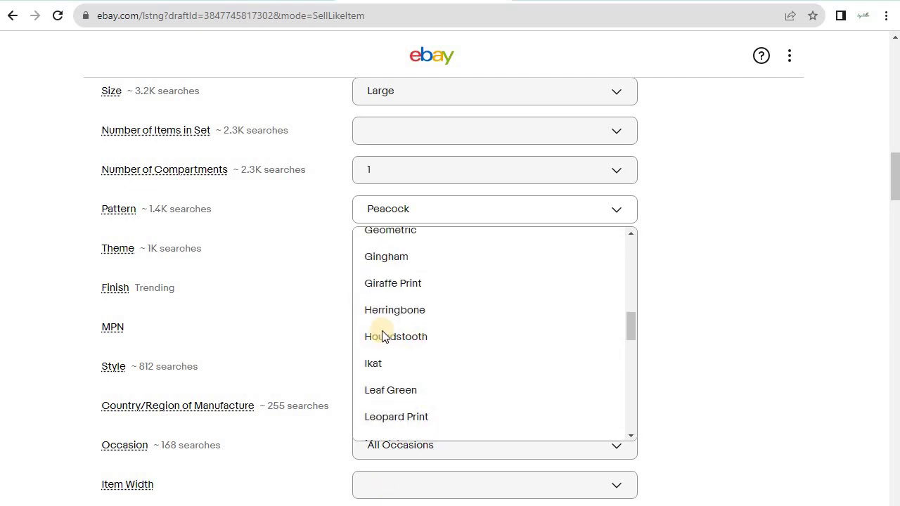
{"action": "scroll", "coordinate": [426, 339], "scroll_direction": "down", "scroll_amount": 4}
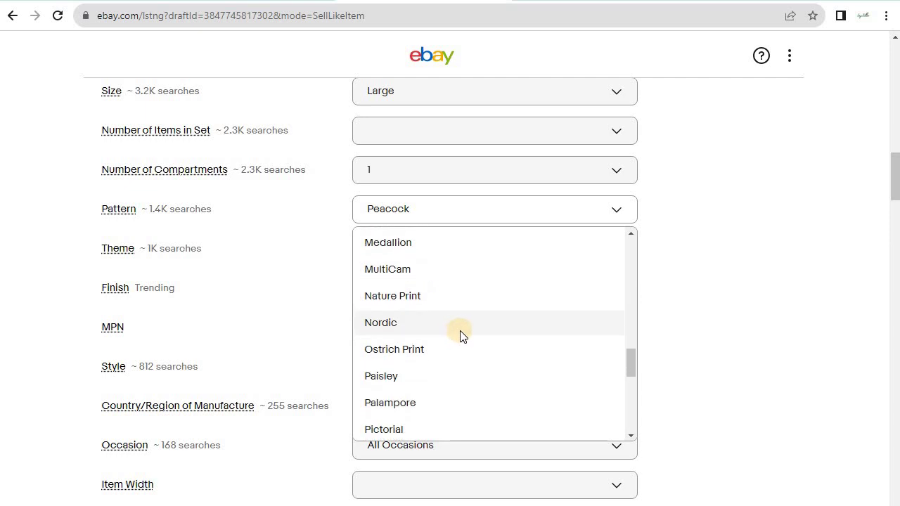
{"action": "scroll", "coordinate": [460, 331], "scroll_direction": "down", "scroll_amount": 3}
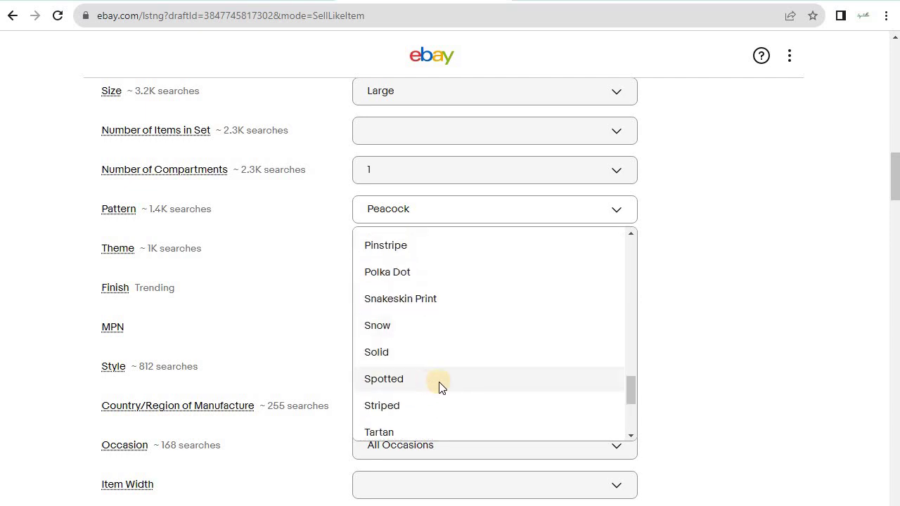
{"action": "left_click", "coordinate": [409, 406]}
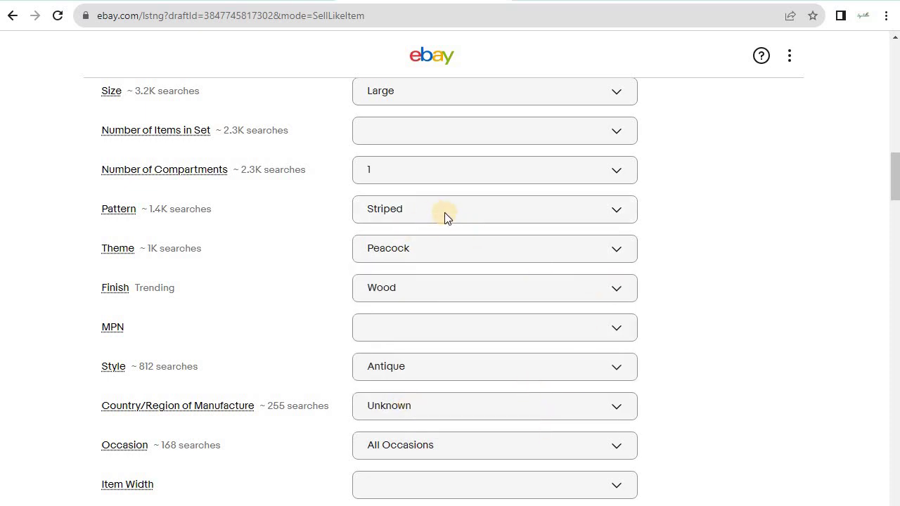
{"action": "scroll", "coordinate": [442, 272], "scroll_direction": "down", "scroll_amount": 2}
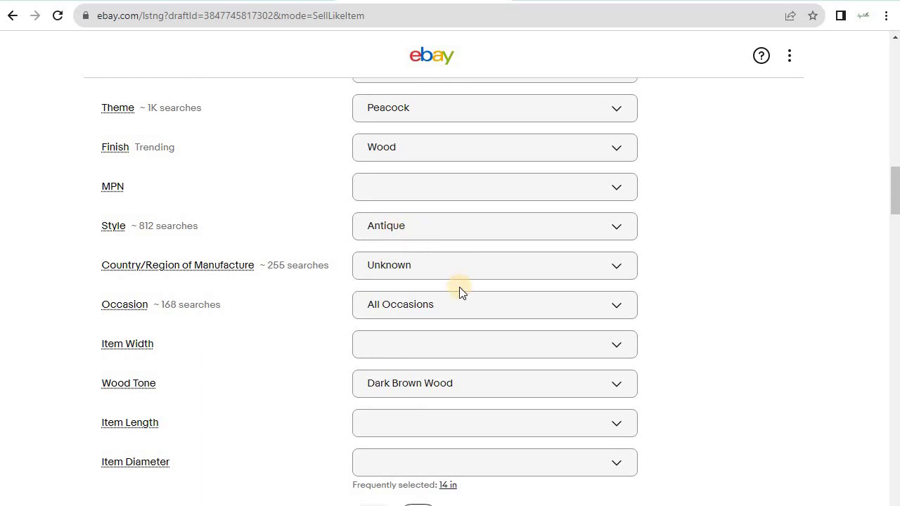
{"action": "scroll", "coordinate": [461, 246], "scroll_direction": "down", "scroll_amount": 1}
{"action": "left_click", "coordinate": [438, 191]}
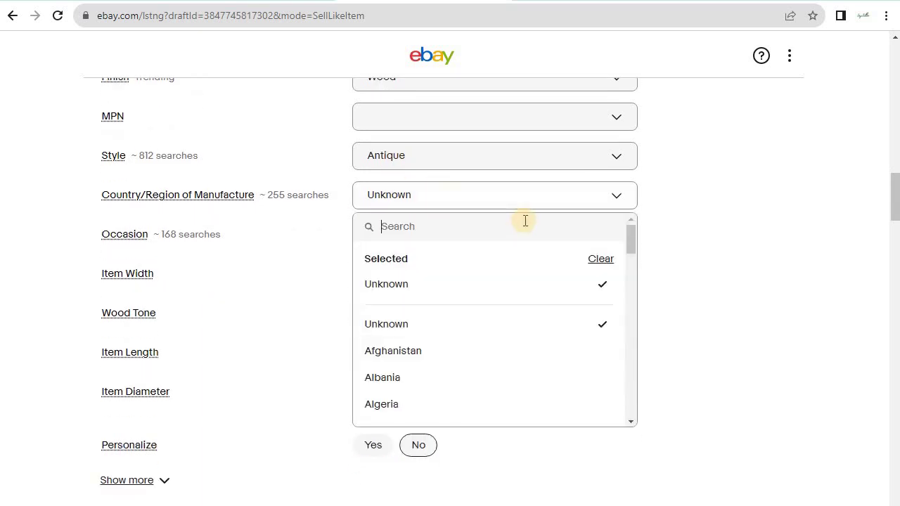
{"action": "type", "text": "Sri"}
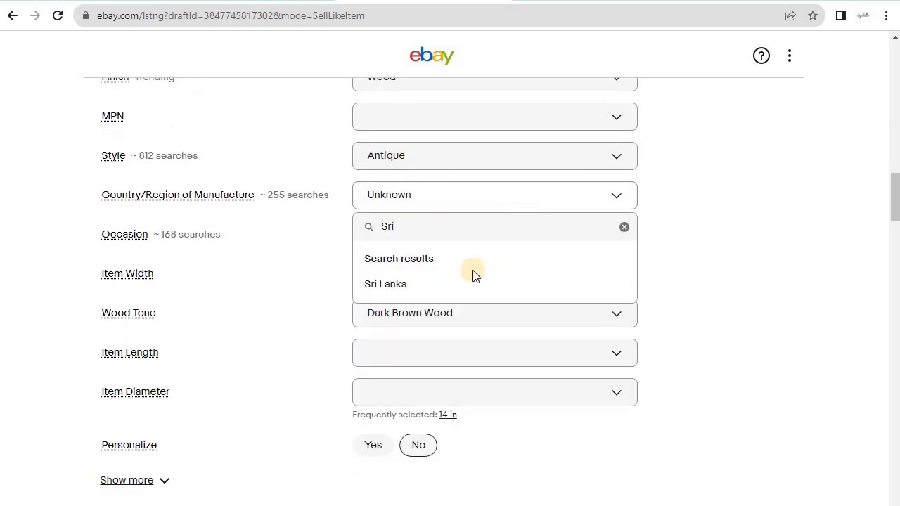
{"action": "left_click", "coordinate": [398, 285]}
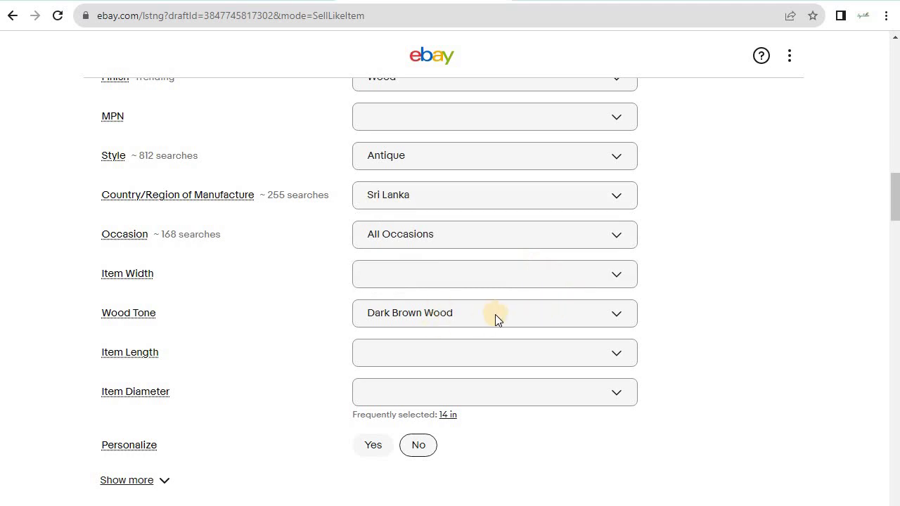
{"action": "scroll", "coordinate": [495, 314], "scroll_direction": "down", "scroll_amount": 2}
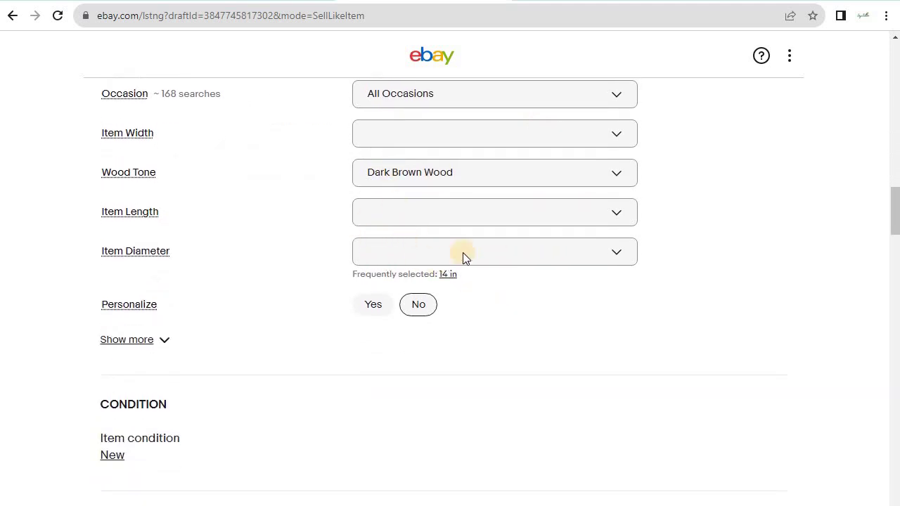
{"action": "scroll", "coordinate": [489, 273], "scroll_direction": "up", "scroll_amount": 2}
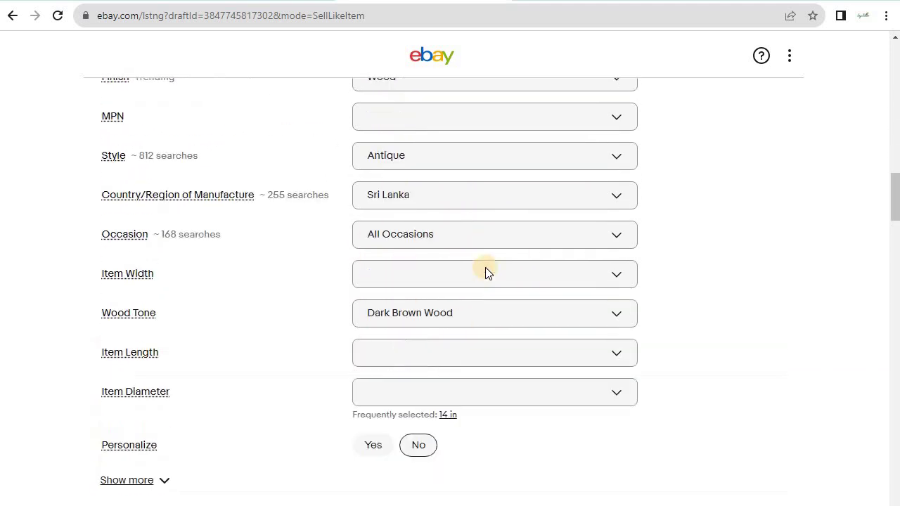
{"action": "scroll", "coordinate": [485, 274], "scroll_direction": "down", "scroll_amount": 2}
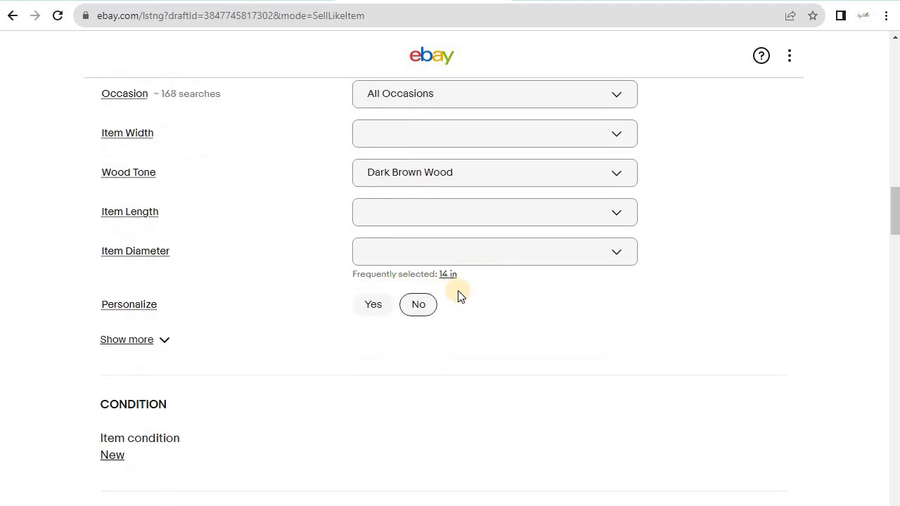
{"action": "scroll", "coordinate": [457, 292], "scroll_direction": "down", "scroll_amount": 2}
{"action": "scroll", "coordinate": [455, 289], "scroll_direction": "down", "scroll_amount": 2}
{"action": "scroll", "coordinate": [400, 292], "scroll_direction": "up", "scroll_amount": 3}
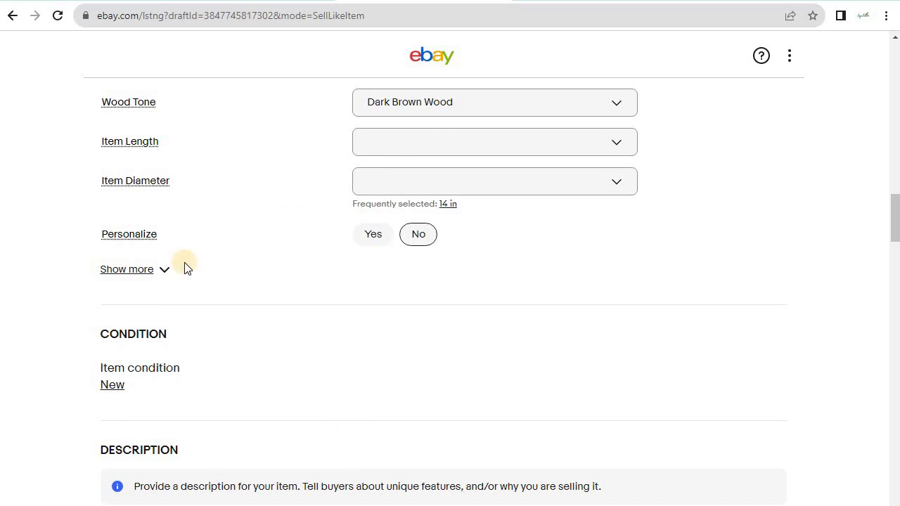
{"action": "scroll", "coordinate": [443, 257], "scroll_direction": "down", "scroll_amount": 3}
Copy the dimensions '48 cm x 36 cm x 6 cm' from the Word tray description
{"action": "left_click", "coordinate": [161, 395]}
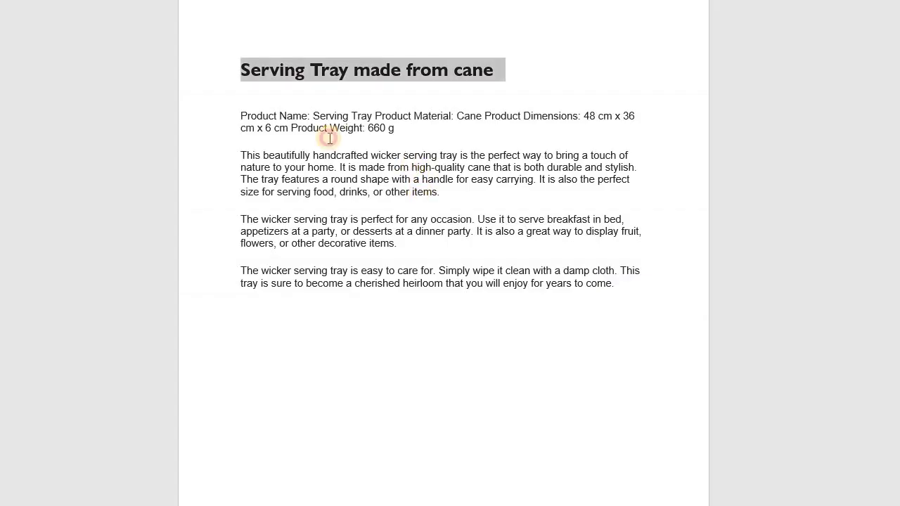
{"action": "left_click", "coordinate": [323, 139]}
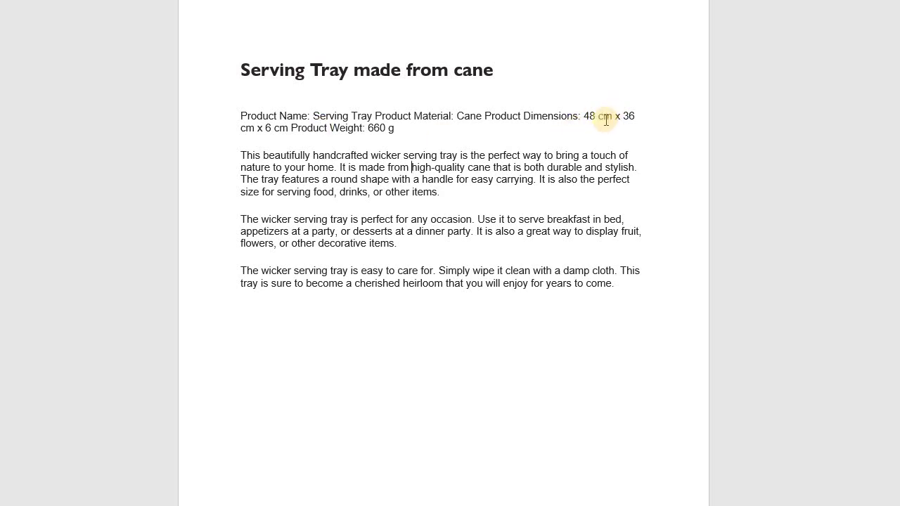
{"action": "left_click_drag", "start_coordinate": [588, 116], "coordinate": [273, 130]}
{"action": "right_click", "coordinate": [274, 131]}
{"action": "left_click", "coordinate": [322, 154]}
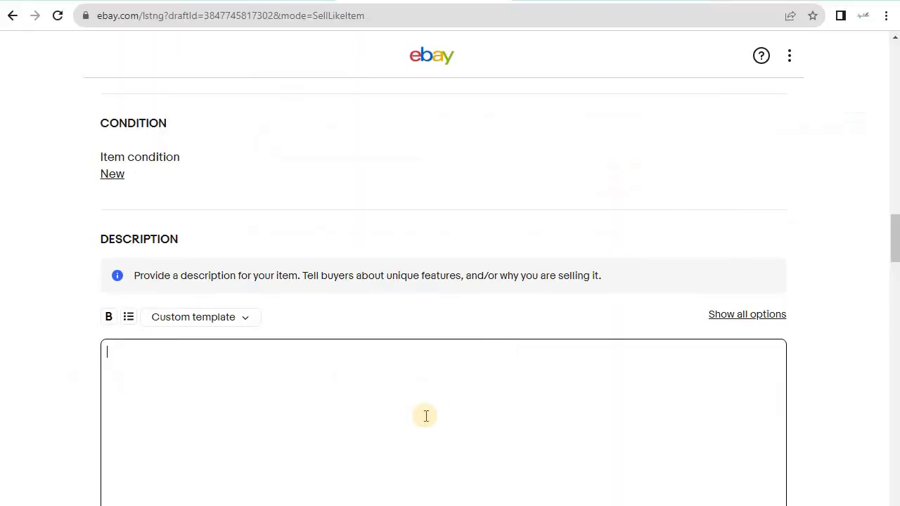
{"action": "scroll", "coordinate": [366, 273], "scroll_direction": "up", "scroll_amount": 4}
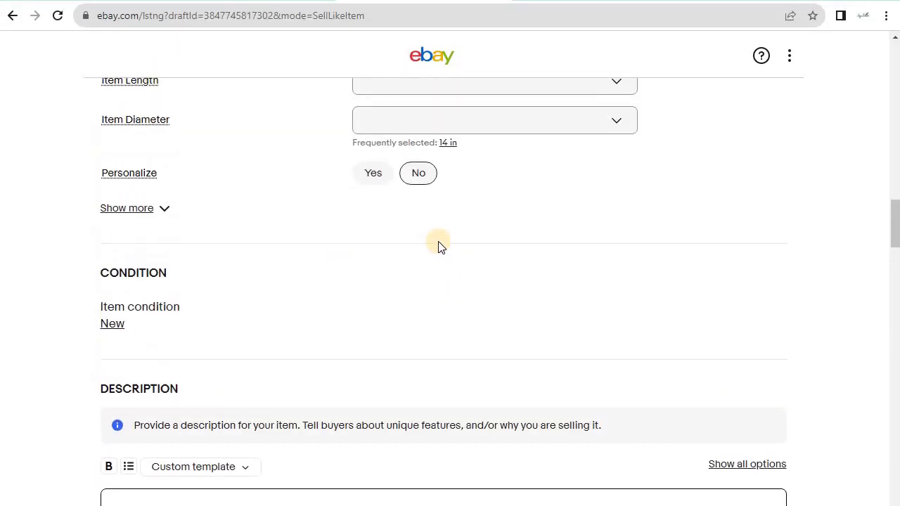
Enter '48 cm x 36 cm x 6 cm' as a custom Item Diameter value
{"action": "left_click", "coordinate": [384, 257]}
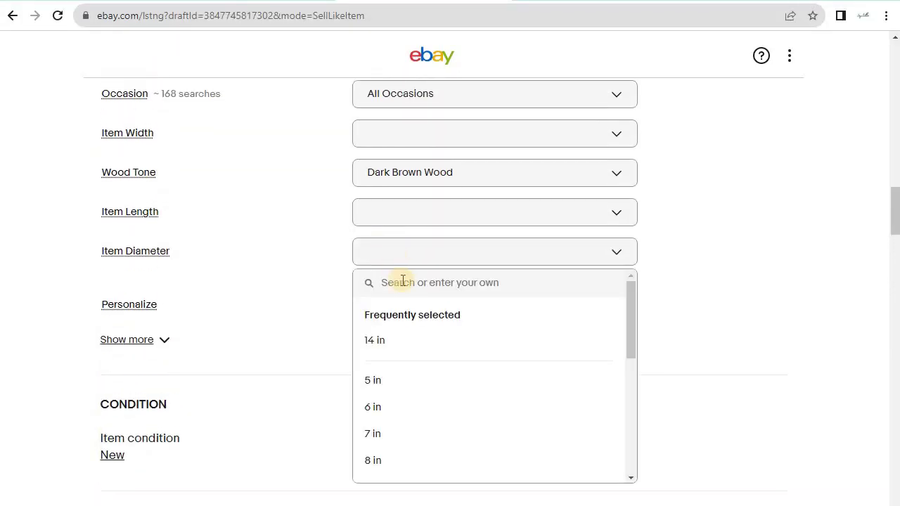
{"action": "left_click", "coordinate": [400, 285]}
{"action": "key", "text": "ctrl+v"}
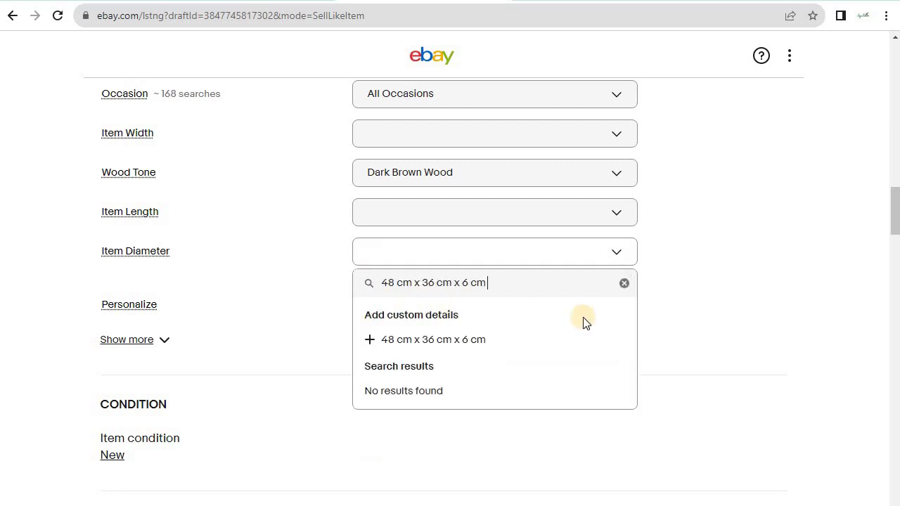
{"action": "left_click", "coordinate": [433, 344]}
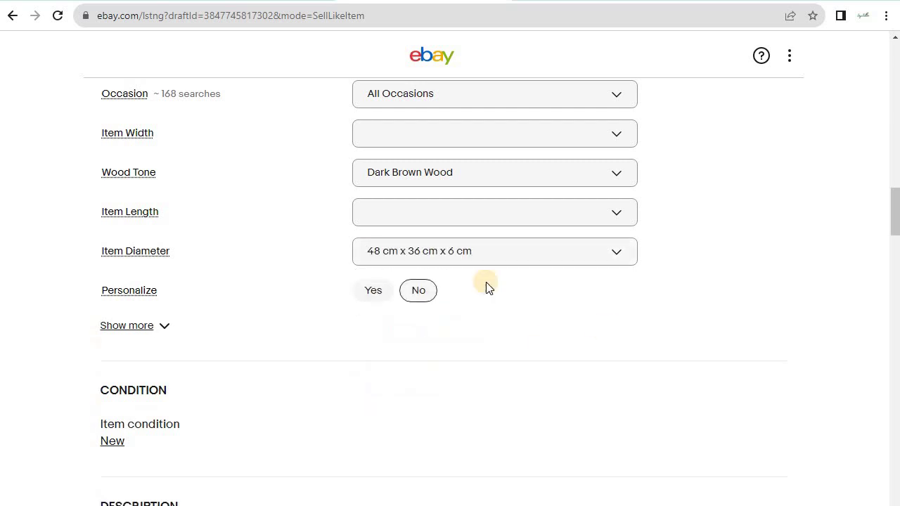
Copy the four body paragraphs of the tray description from Word
{"action": "scroll", "coordinate": [405, 290], "scroll_direction": "down", "scroll_amount": 2}
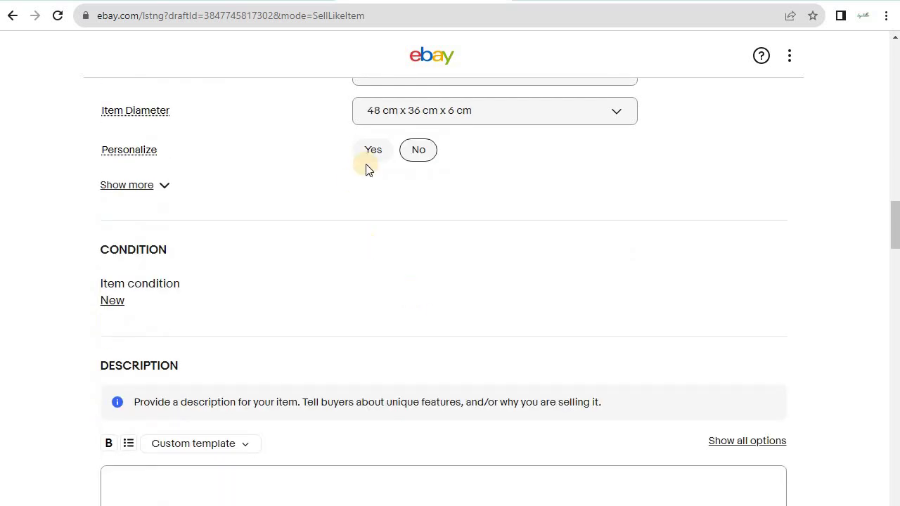
{"action": "scroll", "coordinate": [241, 410], "scroll_direction": "down", "scroll_amount": 4}
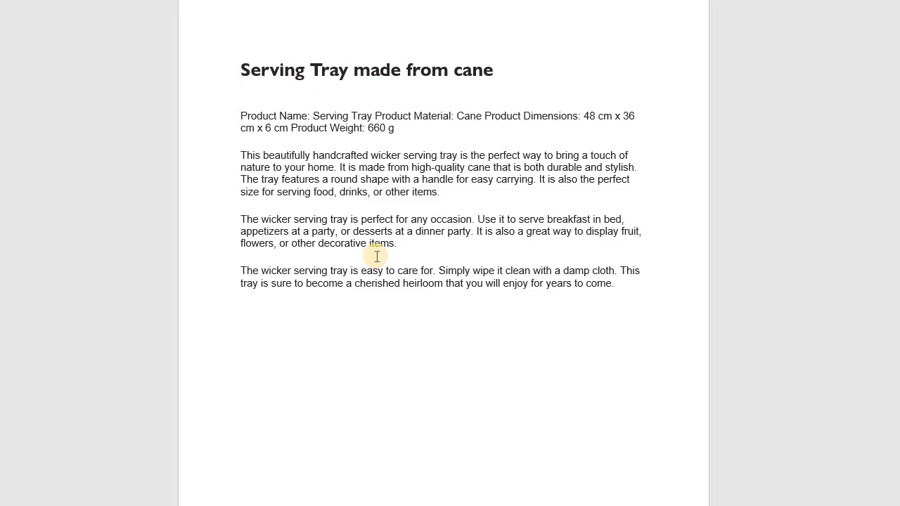
{"action": "left_click_drag", "start_coordinate": [583, 116], "coordinate": [290, 129]}
{"action": "left_click", "coordinate": [241, 116]}
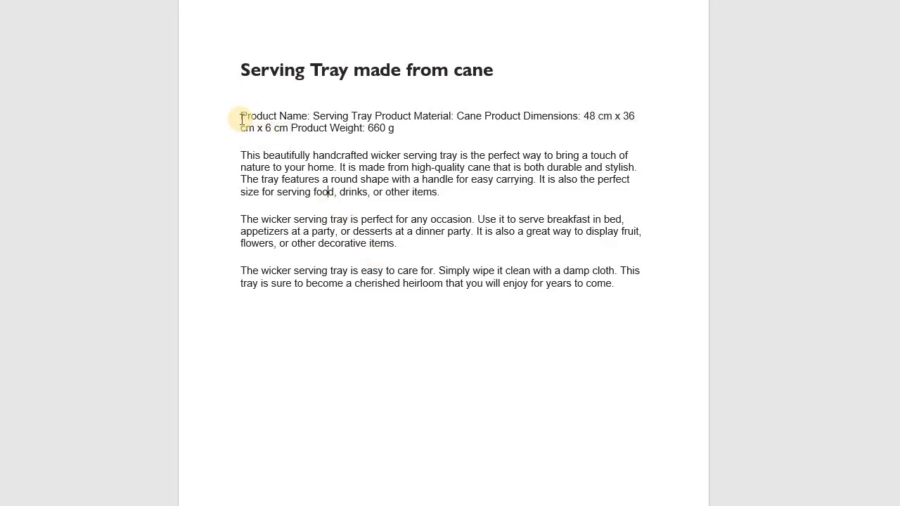
{"action": "left_click", "coordinate": [595, 285], "text": "shift"}
{"action": "right_click", "coordinate": [365, 153]}
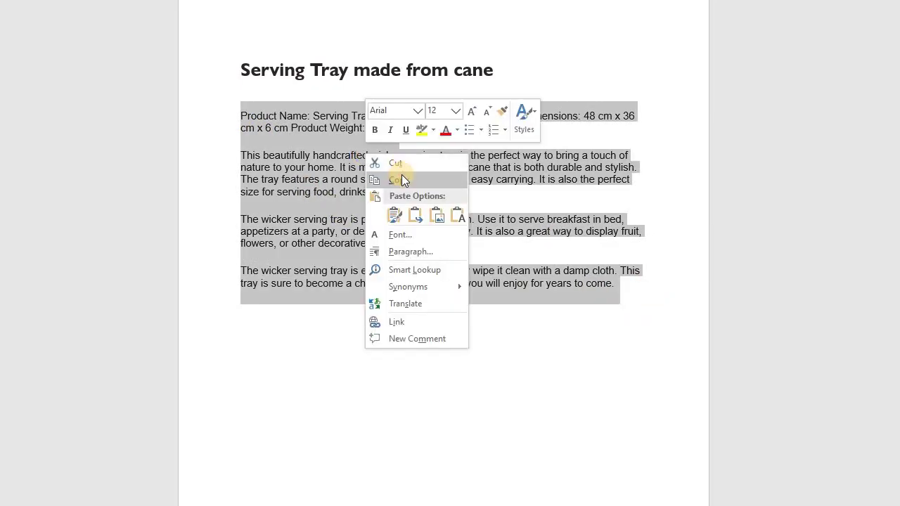
{"action": "right_click", "coordinate": [359, 159]}
{"action": "right_click", "coordinate": [358, 160]}
{"action": "left_click", "coordinate": [387, 187]}
{"action": "key", "text": "alt+Tab"}
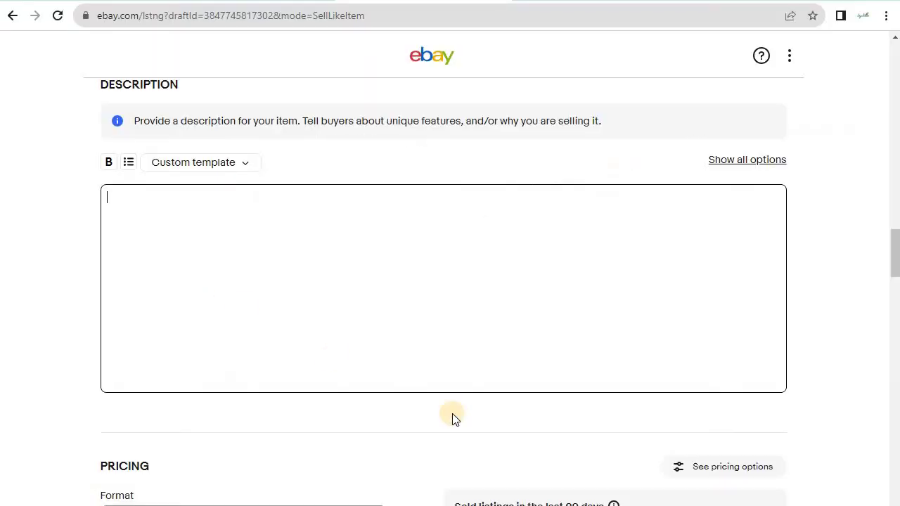
Paste the copied tray text into the eBay item description
{"action": "left_click", "coordinate": [422, 337]}
{"action": "key", "text": "ctrl+v"}
{"action": "scroll", "coordinate": [422, 282], "scroll_direction": "down", "scroll_amount": 5}
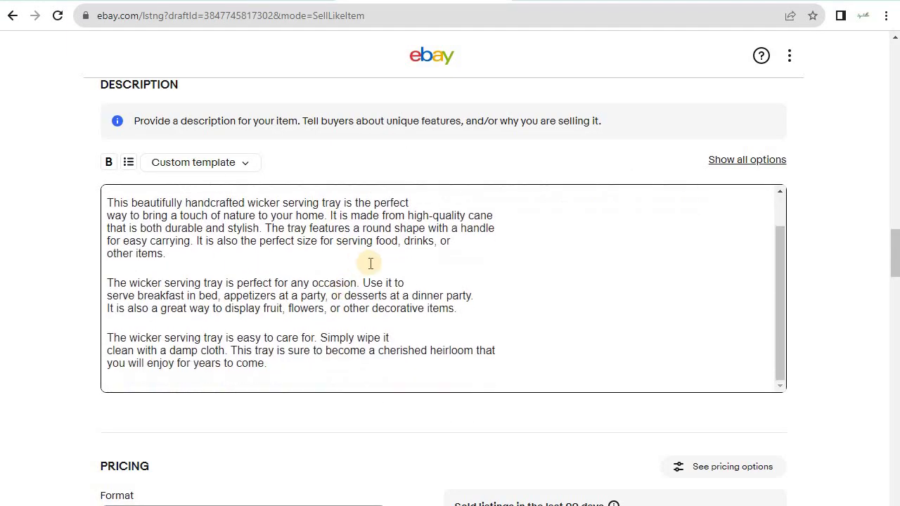
{"action": "scroll", "coordinate": [373, 267], "scroll_direction": "down", "scroll_amount": 1}
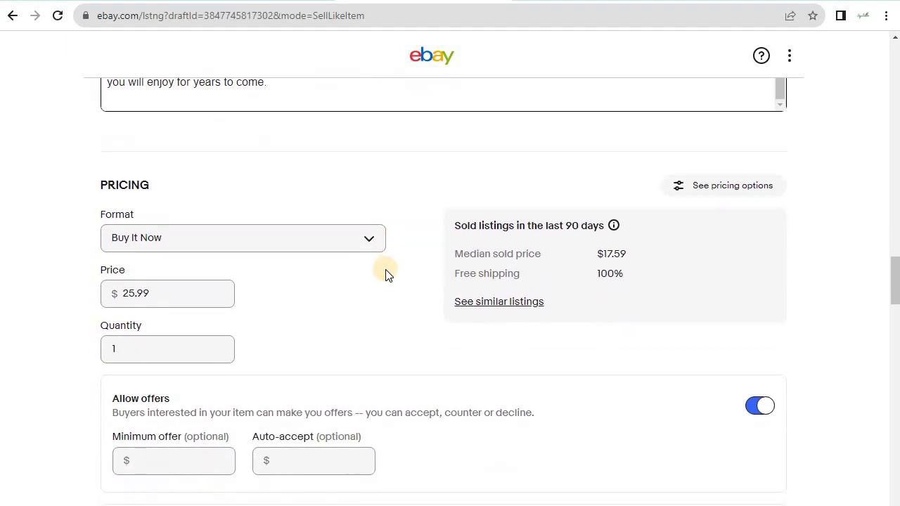
Change the Buy It Now price from 25.99 to $30.00
{"action": "left_click", "coordinate": [156, 297]}
{"action": "left_click", "coordinate": [130, 295]}
{"action": "left_click_drag", "start_coordinate": [125, 296], "coordinate": [123, 294]}
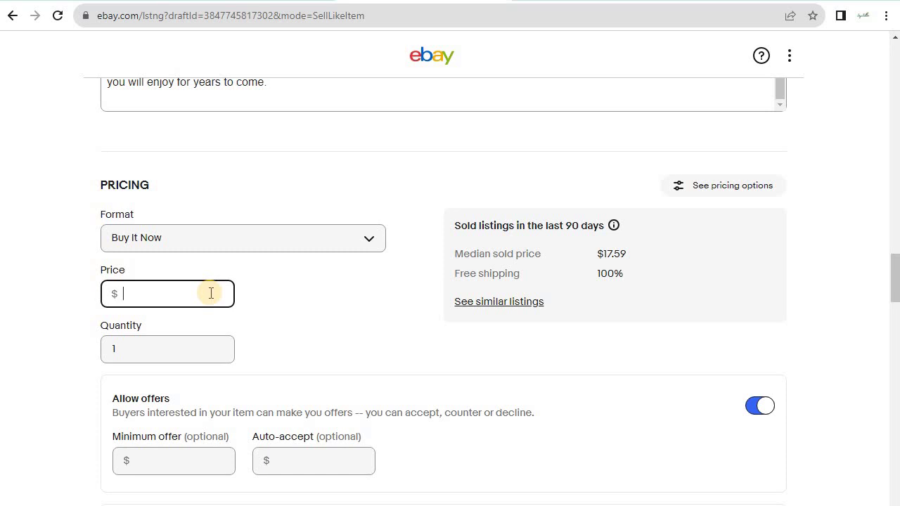
{"action": "type", "text": "30"}
{"action": "left_click", "coordinate": [269, 302]}
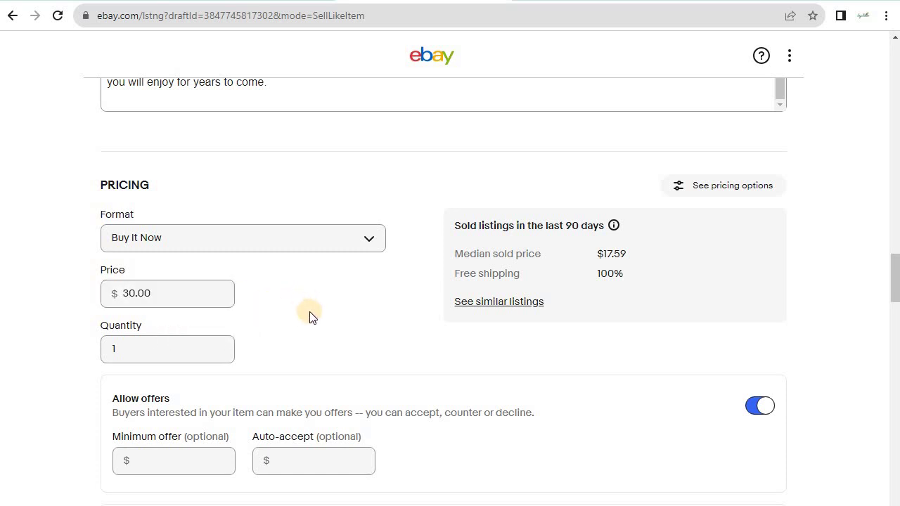
{"action": "scroll", "coordinate": [416, 386], "scroll_direction": "up", "scroll_amount": 3}
{"action": "scroll", "coordinate": [532, 377], "scroll_direction": "down", "scroll_amount": 4}
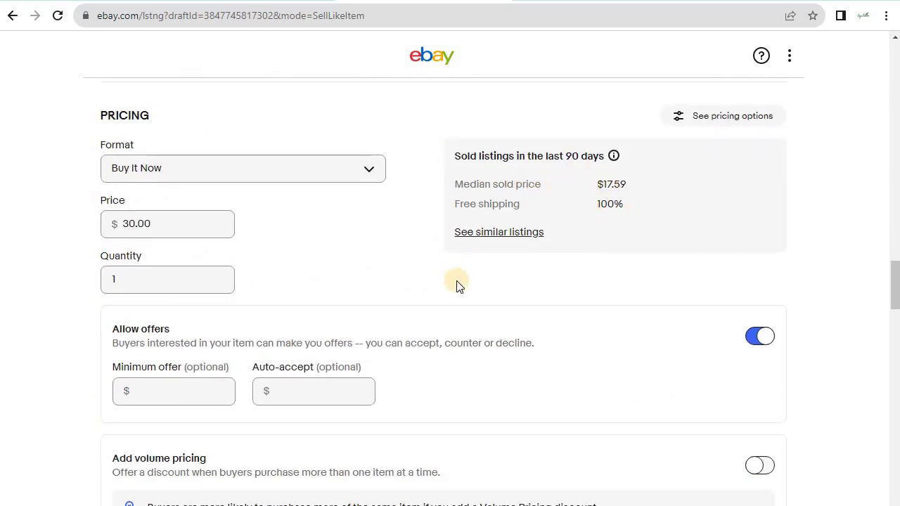
{"action": "scroll", "coordinate": [457, 286], "scroll_direction": "up", "scroll_amount": 5}
{"action": "scroll", "coordinate": [458, 298], "scroll_direction": "up", "scroll_amount": 8}
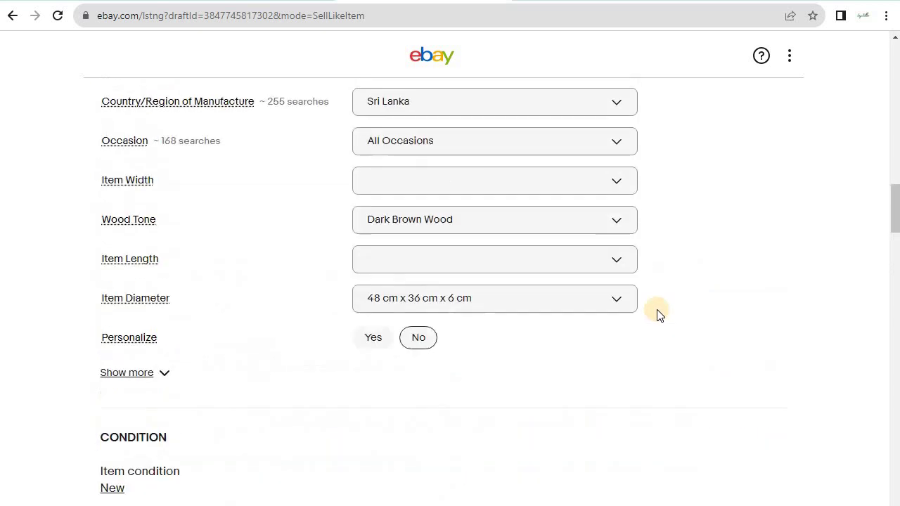
{"action": "scroll", "coordinate": [608, 339], "scroll_direction": "down", "scroll_amount": 10}
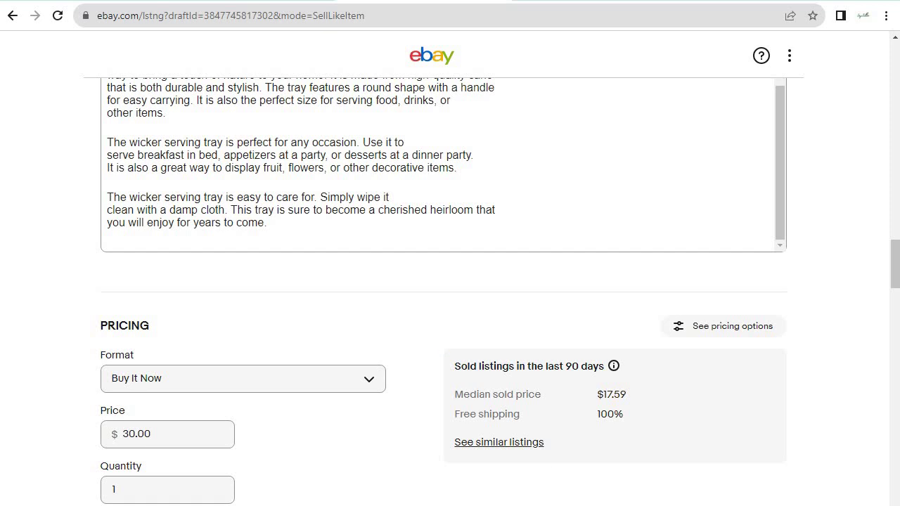
{"action": "left_click", "coordinate": [629, 130]}
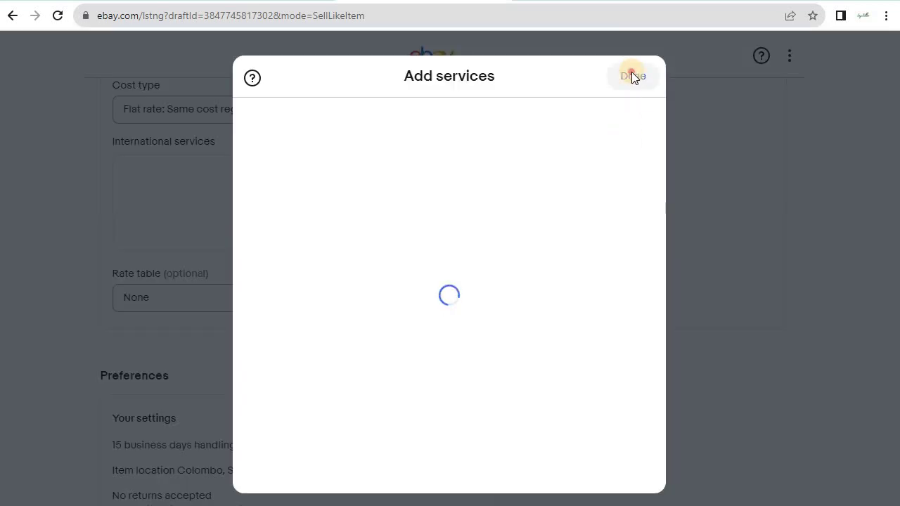
{"action": "left_click", "coordinate": [632, 75]}
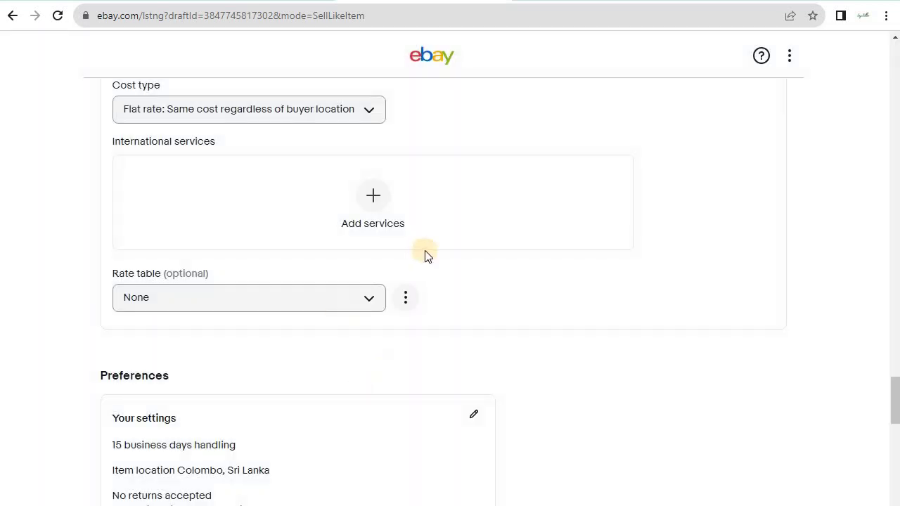
{"action": "scroll", "coordinate": [355, 356], "scroll_direction": "up", "scroll_amount": 10}
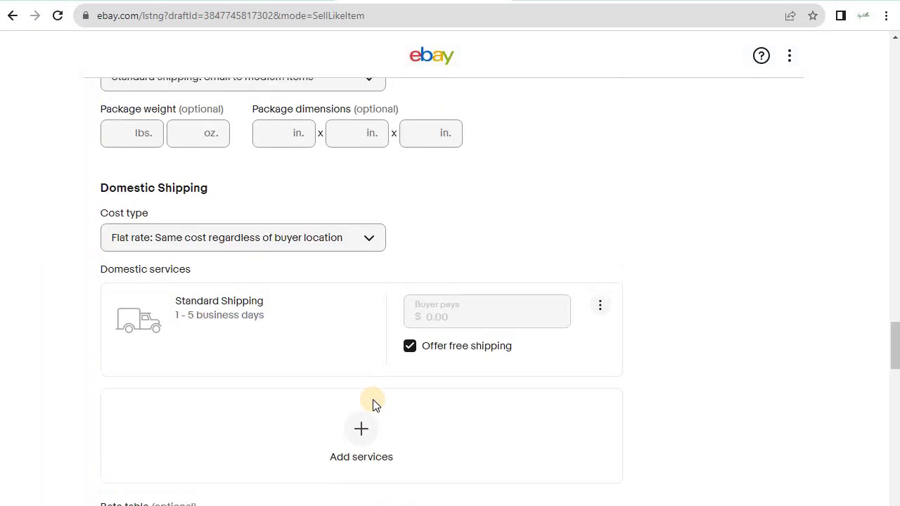
{"action": "scroll", "coordinate": [373, 402], "scroll_direction": "down", "scroll_amount": 6}
Add Standard International Shipping (11–20 business days, Worldwide) as the international service
{"action": "left_click", "coordinate": [372, 347]}
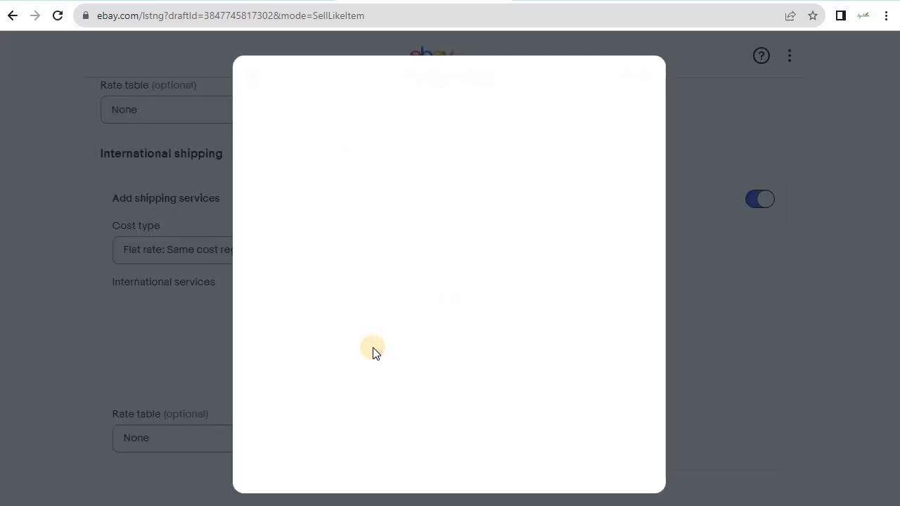
{"action": "scroll", "coordinate": [301, 311], "scroll_direction": "down", "scroll_amount": 3}
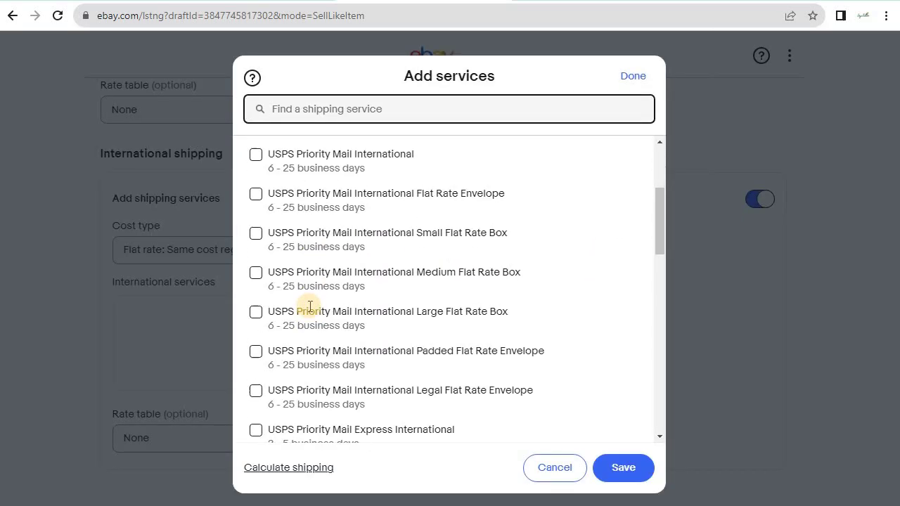
{"action": "scroll", "coordinate": [310, 307], "scroll_direction": "down", "scroll_amount": 2}
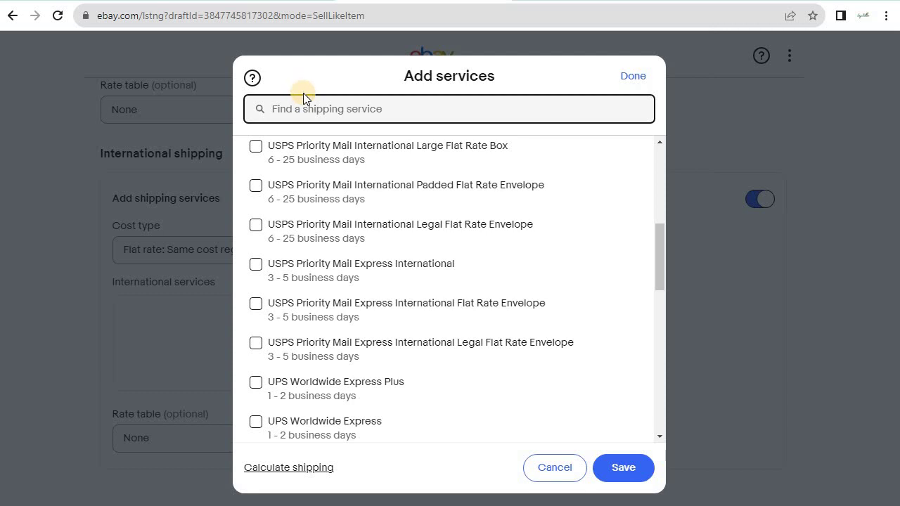
{"action": "type", "text": "stand"}
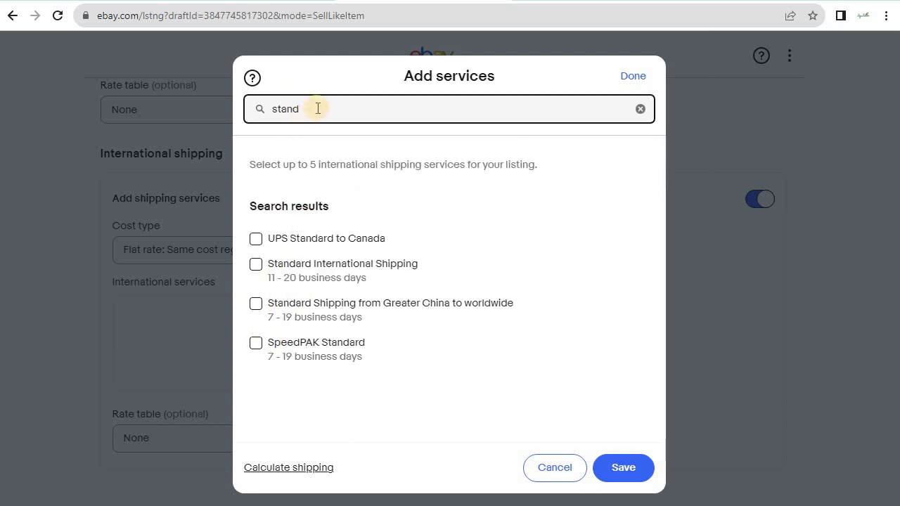
{"action": "double_click", "coordinate": [278, 109]}
{"action": "left_click", "coordinate": [316, 109]}
{"action": "left_click_drag", "start_coordinate": [303, 109], "coordinate": [263, 109]}
{"action": "left_click", "coordinate": [256, 264]}
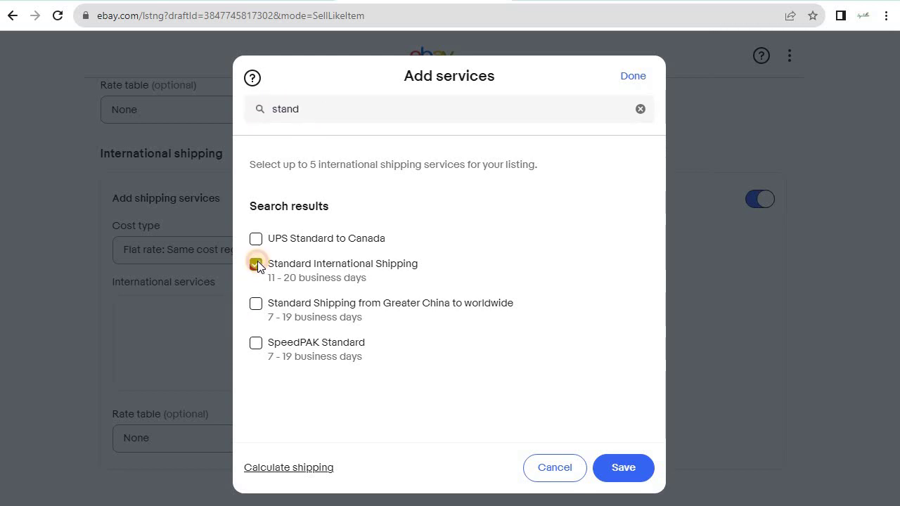
{"action": "left_click", "coordinate": [622, 473]}
{"action": "left_click", "coordinate": [473, 323]}
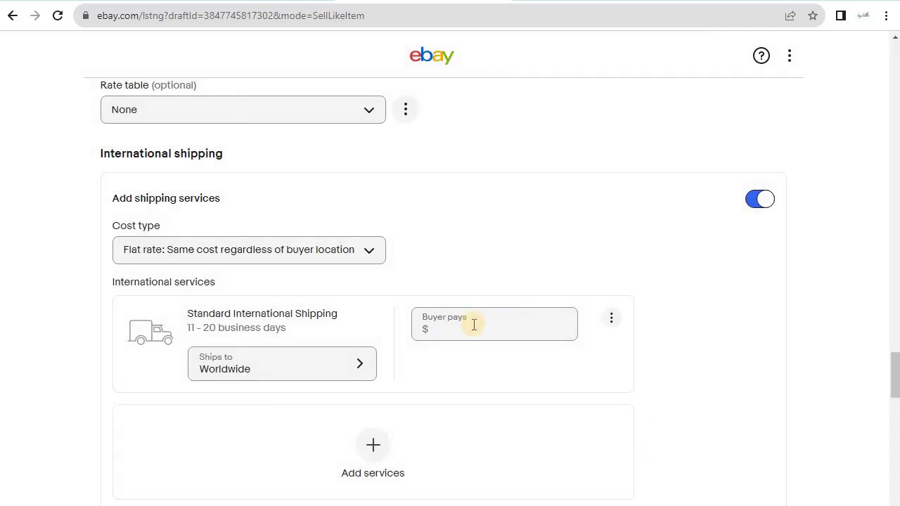